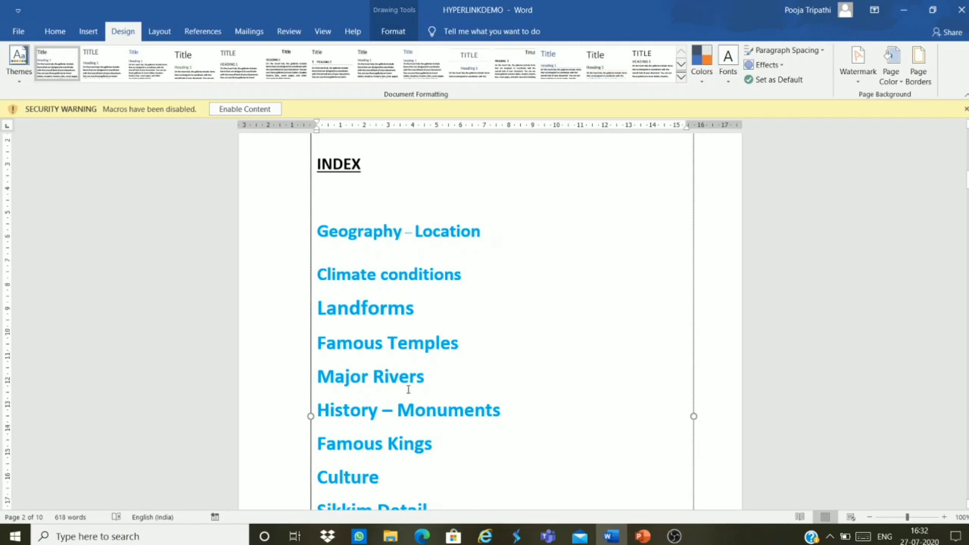
Step: Scroll down through the section pages to review the document
{"action": "scroll", "coordinate": [414, 378], "scroll_direction": "down", "scroll_amount": 15}
{"action": "scroll", "coordinate": [419, 380], "scroll_direction": "down", "scroll_amount": 20}
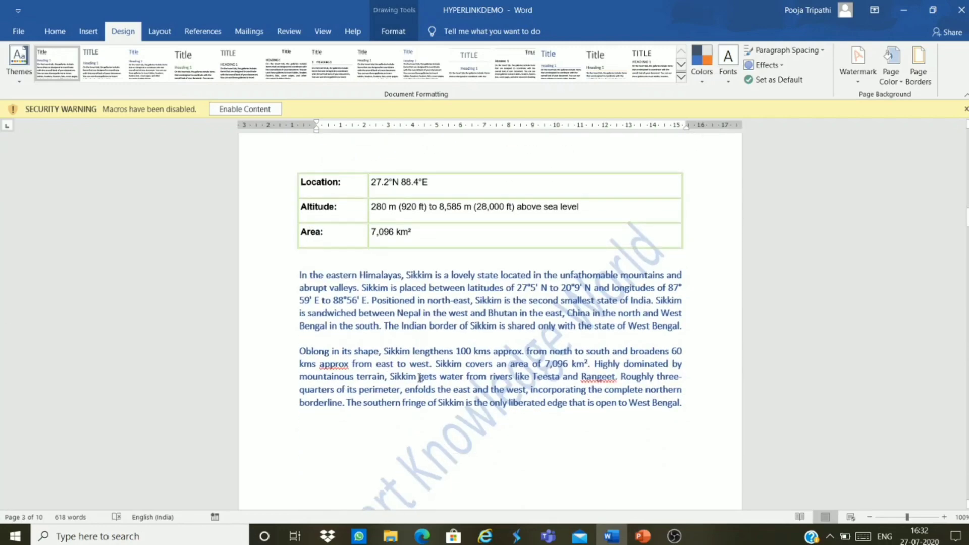
{"action": "scroll", "coordinate": [419, 379], "scroll_direction": "down", "scroll_amount": 20}
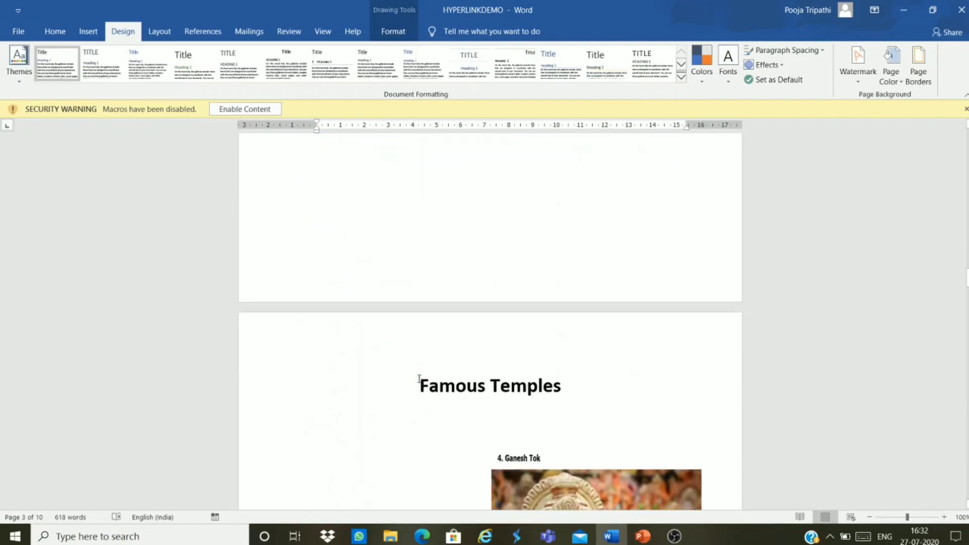
{"action": "scroll", "coordinate": [419, 379], "scroll_direction": "down", "scroll_amount": 15}
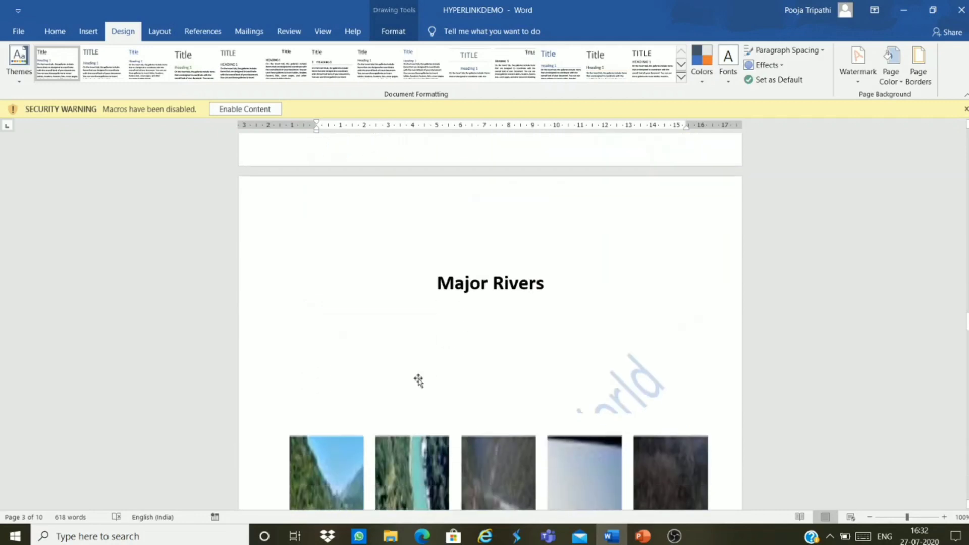
{"action": "scroll", "coordinate": [418, 381], "scroll_direction": "down", "scroll_amount": 4}
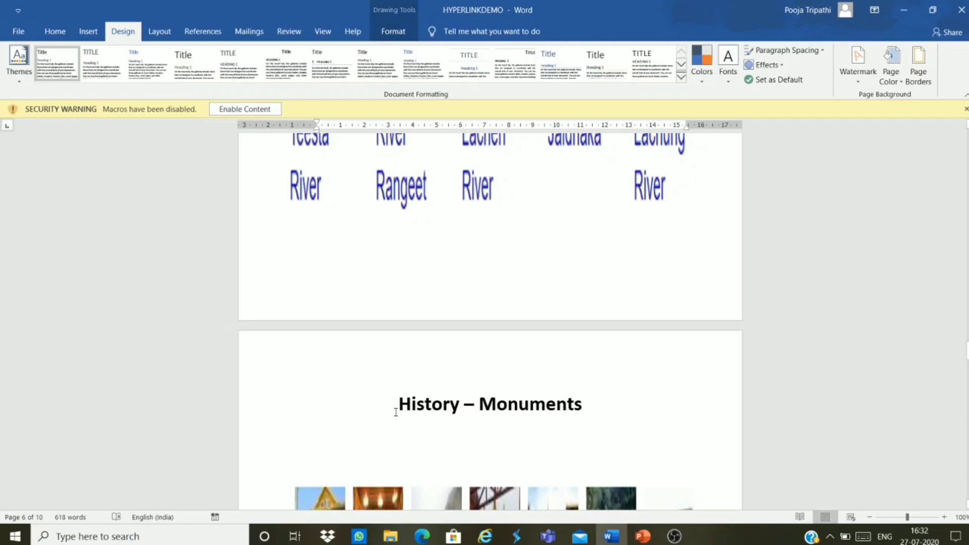
{"action": "scroll", "coordinate": [395, 412], "scroll_direction": "down", "scroll_amount": 6}
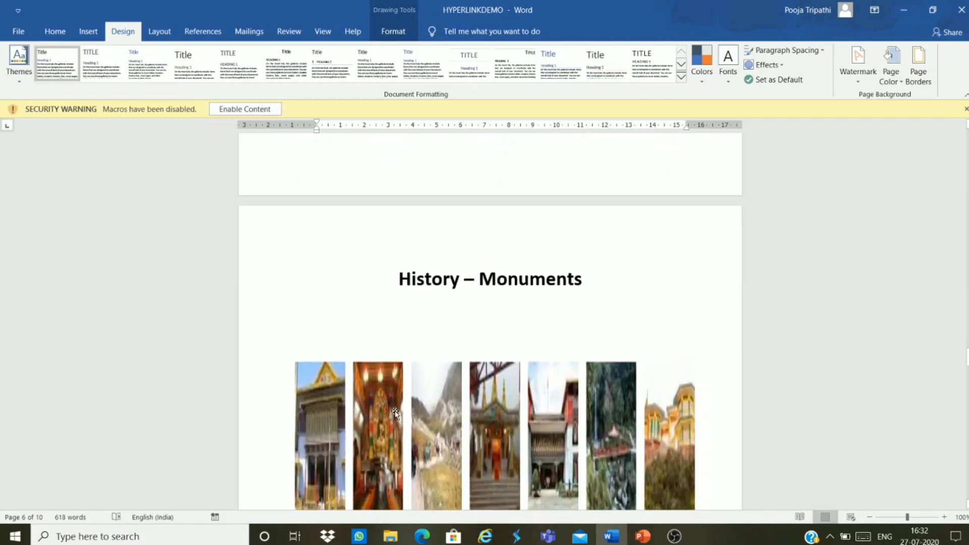
{"action": "scroll", "coordinate": [395, 414], "scroll_direction": "down", "scroll_amount": 12}
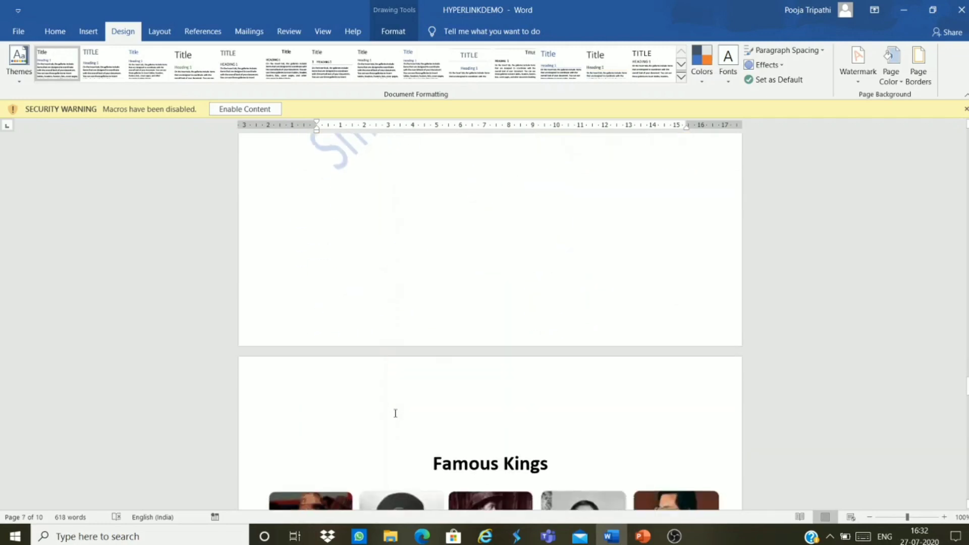
{"action": "scroll", "coordinate": [395, 414], "scroll_direction": "down", "scroll_amount": 6}
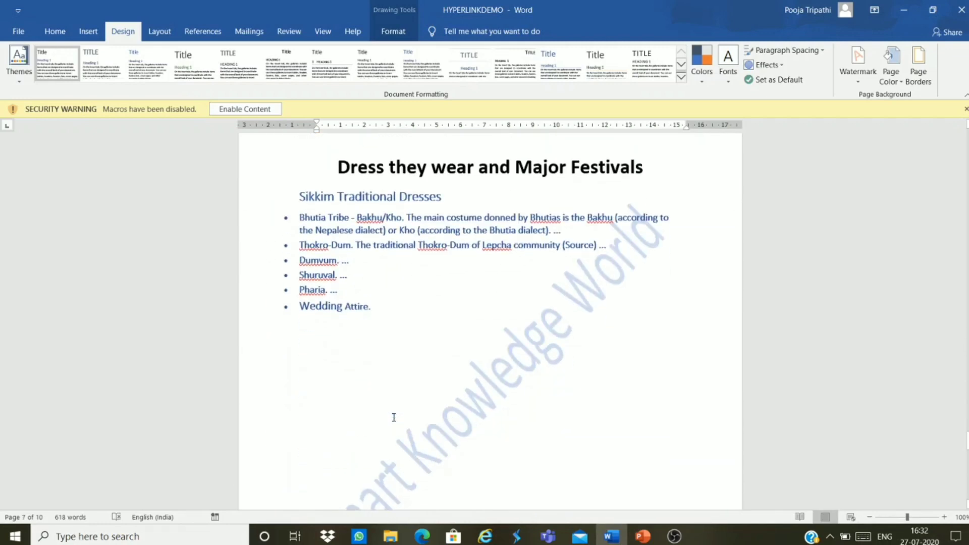
Step: Return to the INDEX box and select the Geography – Location entry
{"action": "left_click_drag", "start_coordinate": [964, 447], "coordinate": [965, 140]}
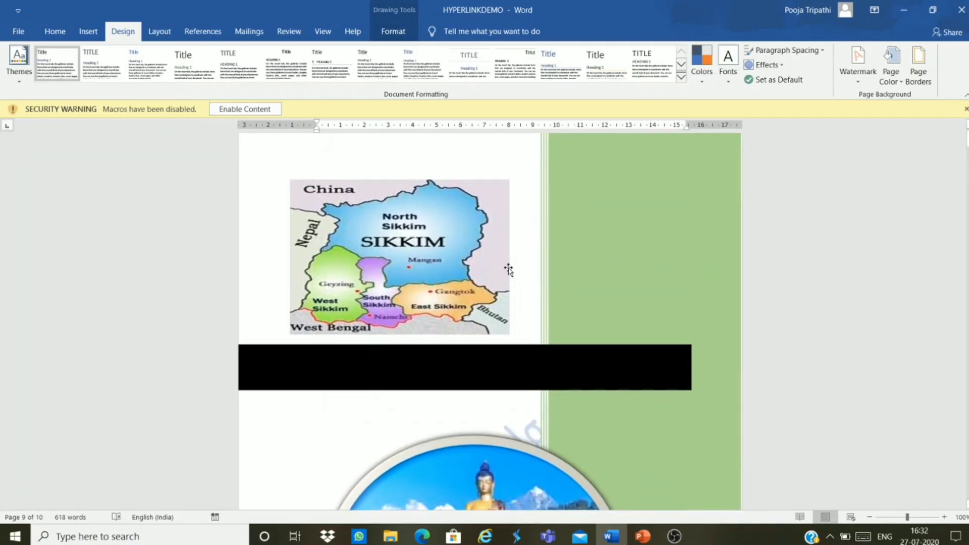
{"action": "scroll", "coordinate": [487, 288], "scroll_direction": "down", "scroll_amount": 3}
{"action": "scroll", "coordinate": [487, 287], "scroll_direction": "down", "scroll_amount": 9}
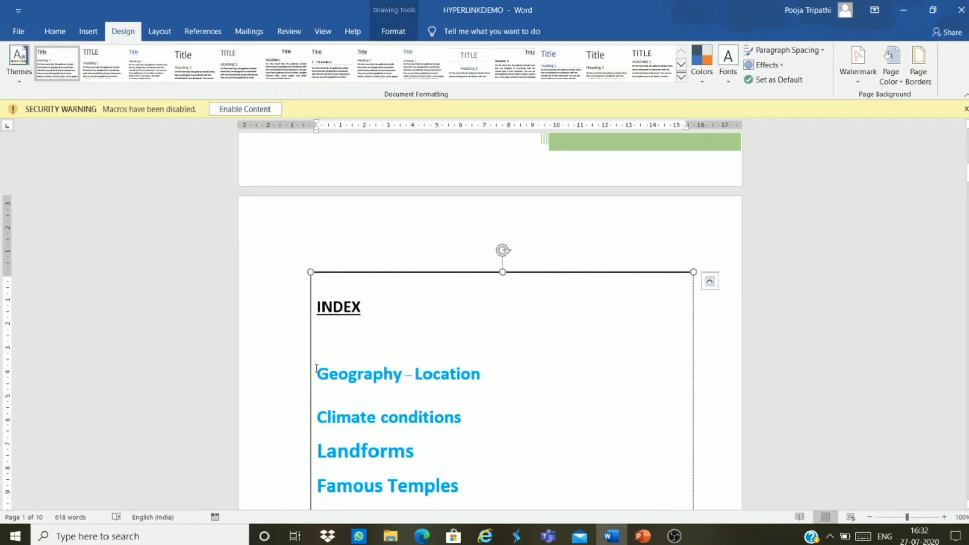
{"action": "left_click_drag", "start_coordinate": [316, 375], "coordinate": [468, 377]}
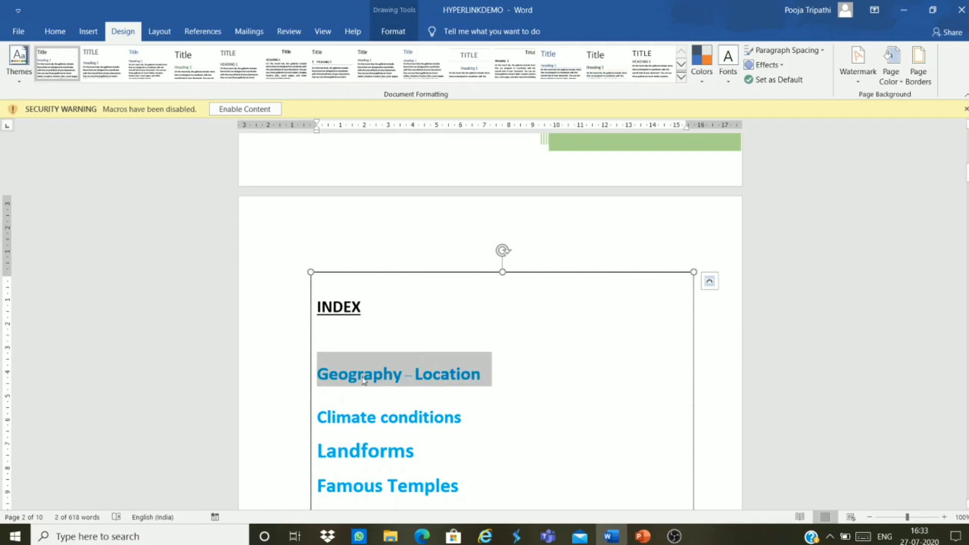
Step: Select the Geography – Location heading above the location table on page 3
{"action": "scroll", "coordinate": [469, 398], "scroll_direction": "down", "scroll_amount": 15}
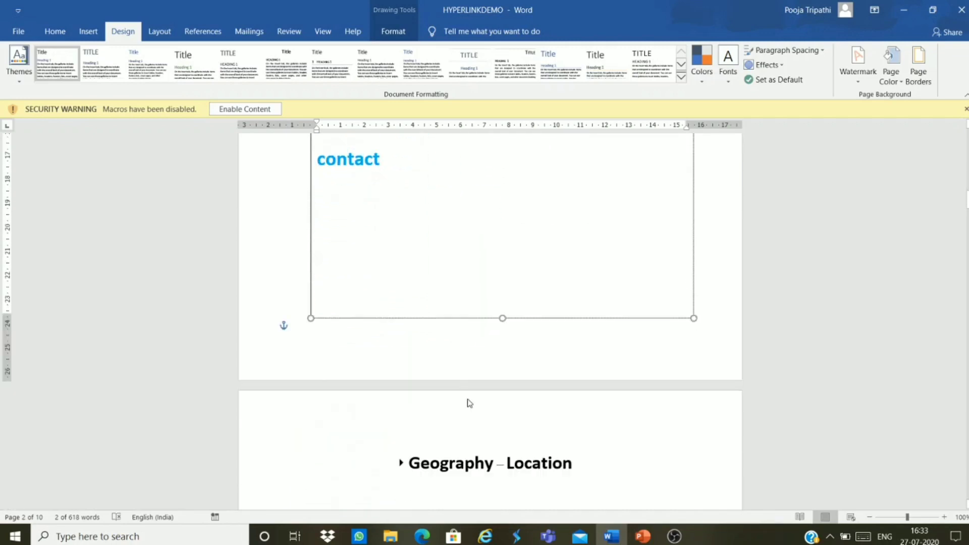
{"action": "left_click", "coordinate": [300, 321]}
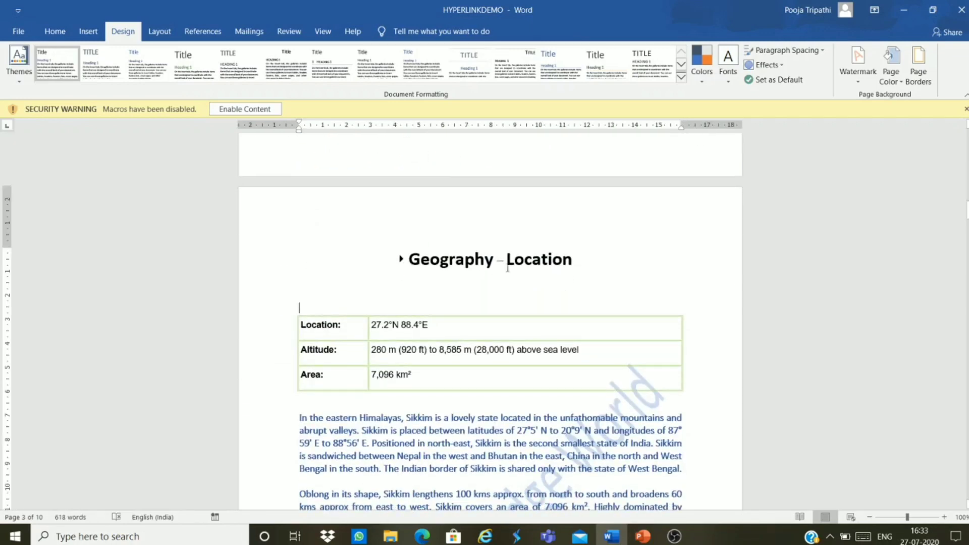
{"action": "scroll", "coordinate": [564, 286], "scroll_direction": "down", "scroll_amount": 3}
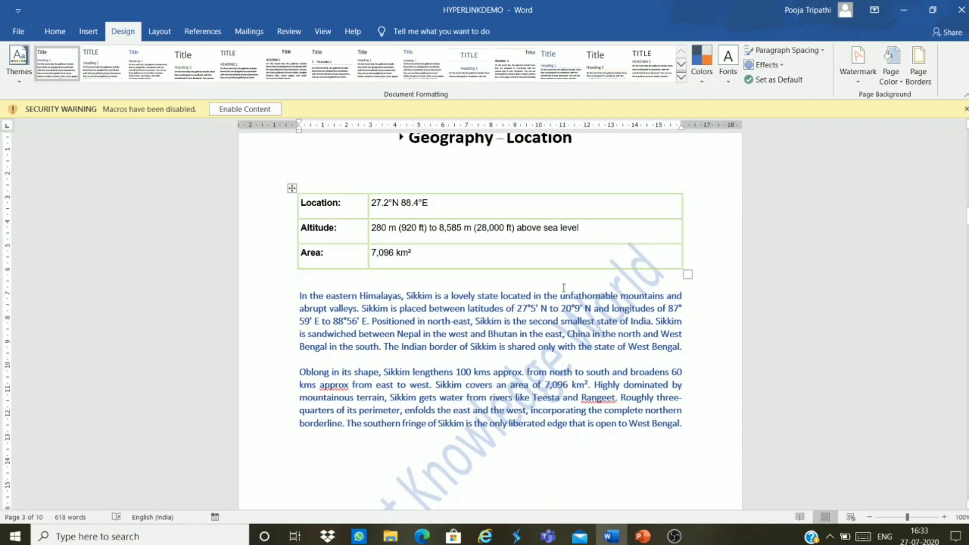
{"action": "scroll", "coordinate": [563, 289], "scroll_direction": "up", "scroll_amount": 1}
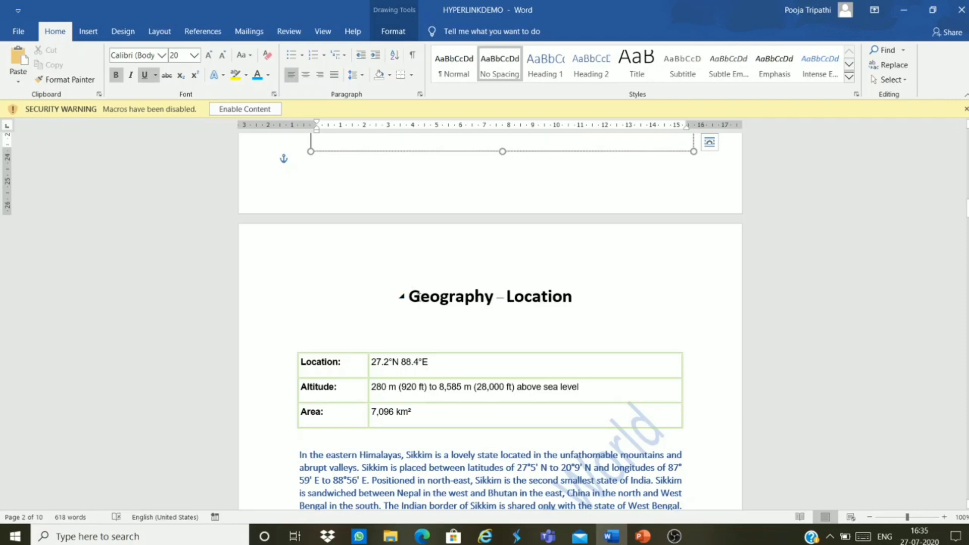
{"action": "left_click_drag", "start_coordinate": [408, 296], "coordinate": [596, 296]}
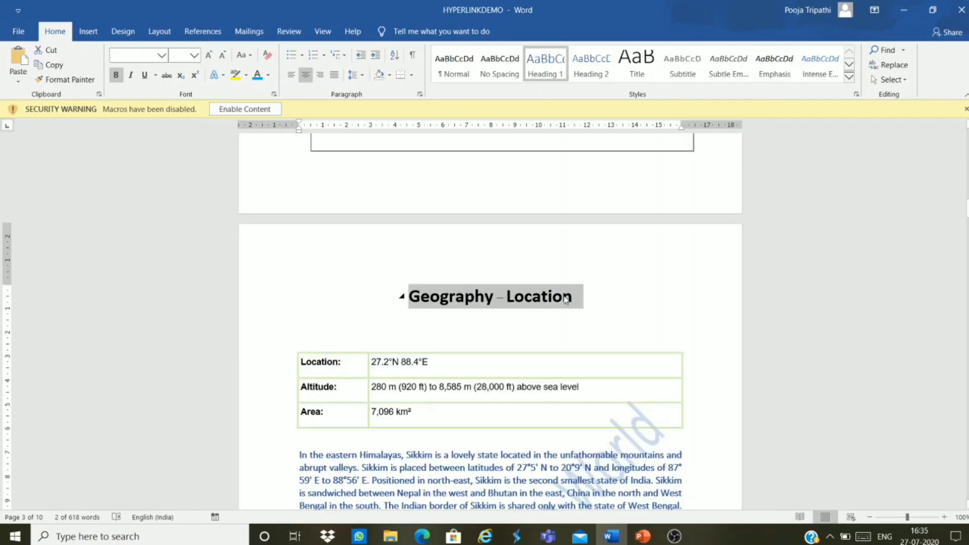
Step: Make the Geography – Location heading Heading 1, check it, and scroll up to the INDEX box
{"action": "left_click", "coordinate": [554, 68]}
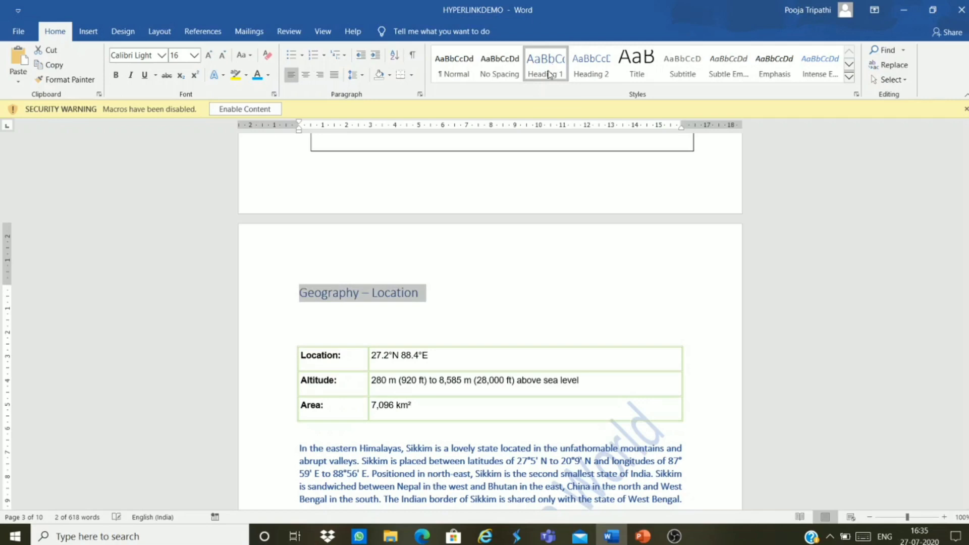
{"action": "left_click", "coordinate": [532, 273]}
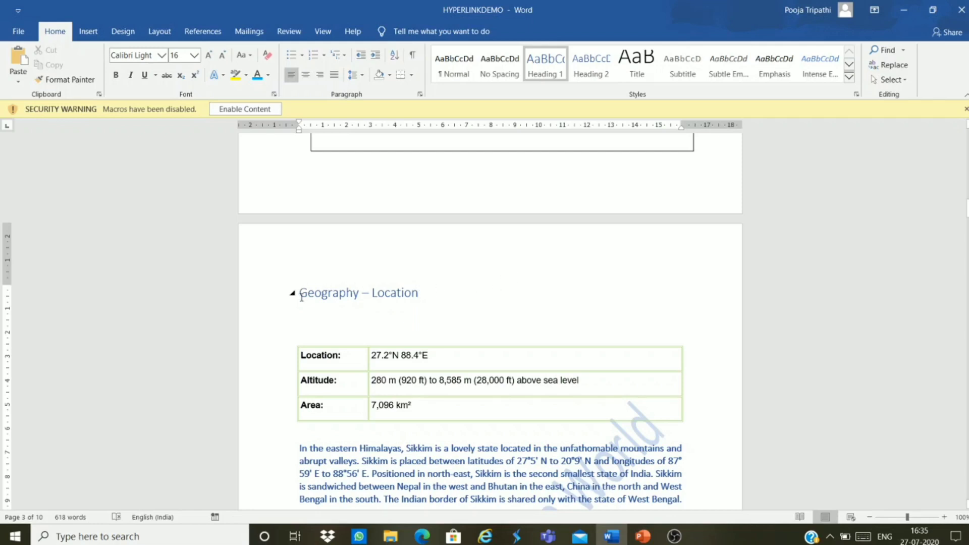
{"action": "left_click_drag", "start_coordinate": [300, 292], "coordinate": [421, 295]}
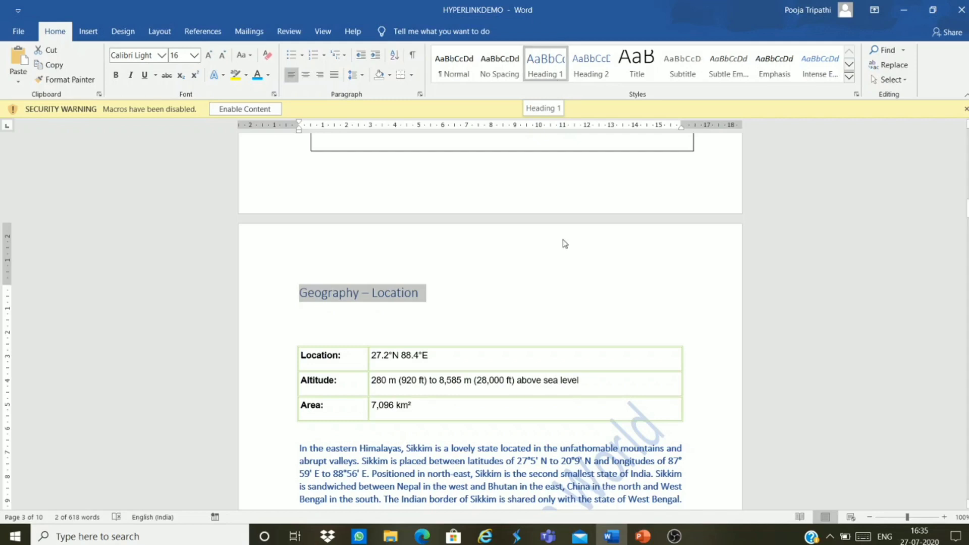
{"action": "left_click", "coordinate": [552, 286]}
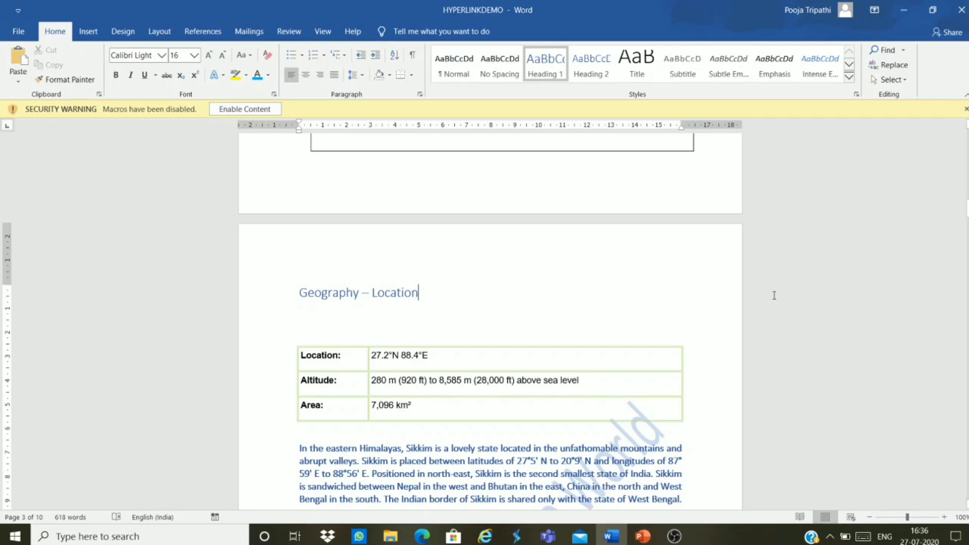
{"action": "scroll", "coordinate": [759, 309], "scroll_direction": "up", "scroll_amount": 10}
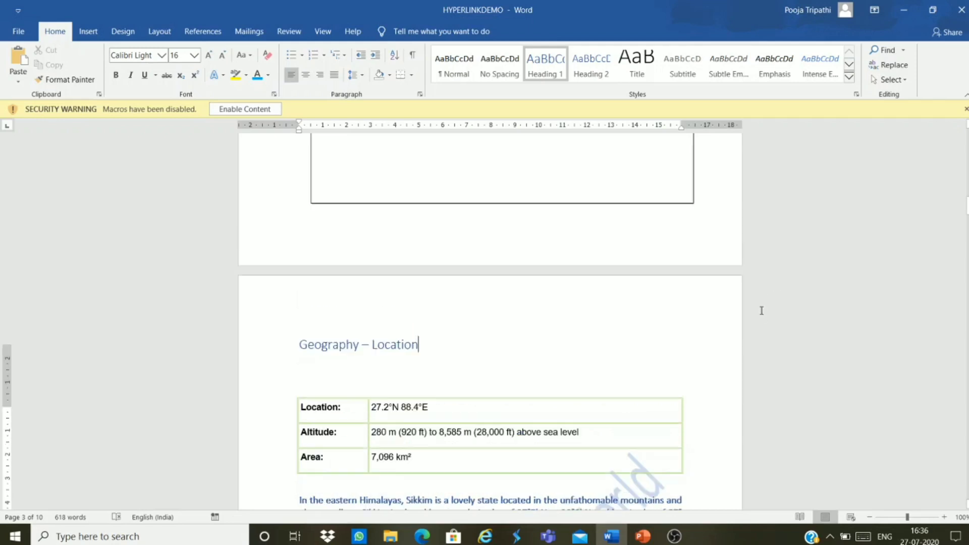
{"action": "scroll", "coordinate": [671, 332], "scroll_direction": "up", "scroll_amount": 5}
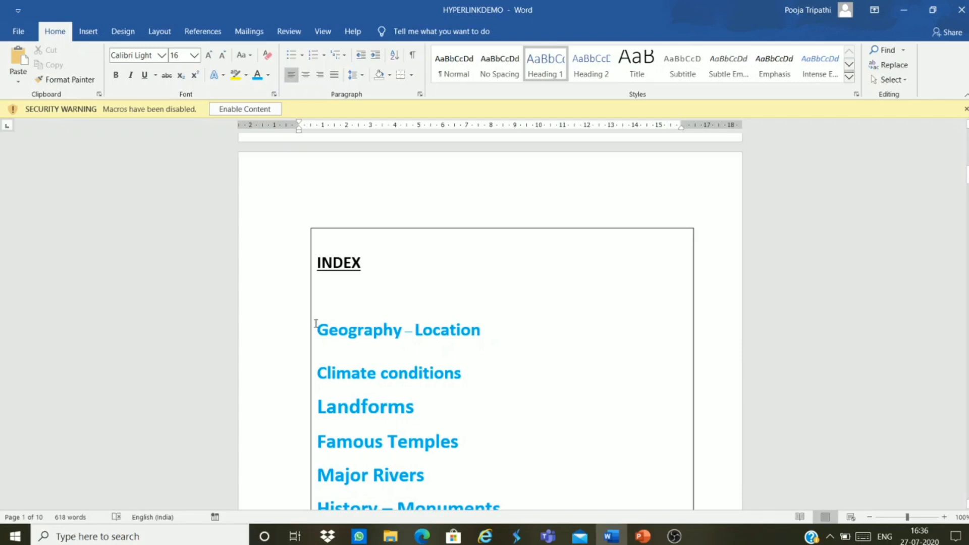
Step: Select Geography – Location in the INDEX box and bring up the Insert commands
{"action": "left_click_drag", "start_coordinate": [316, 325], "coordinate": [475, 336]}
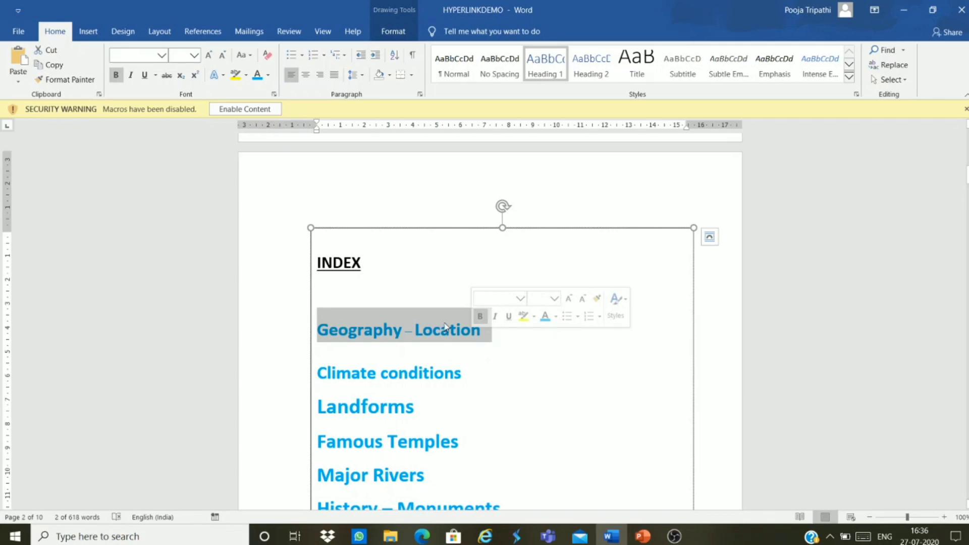
{"action": "left_click", "coordinate": [319, 295]}
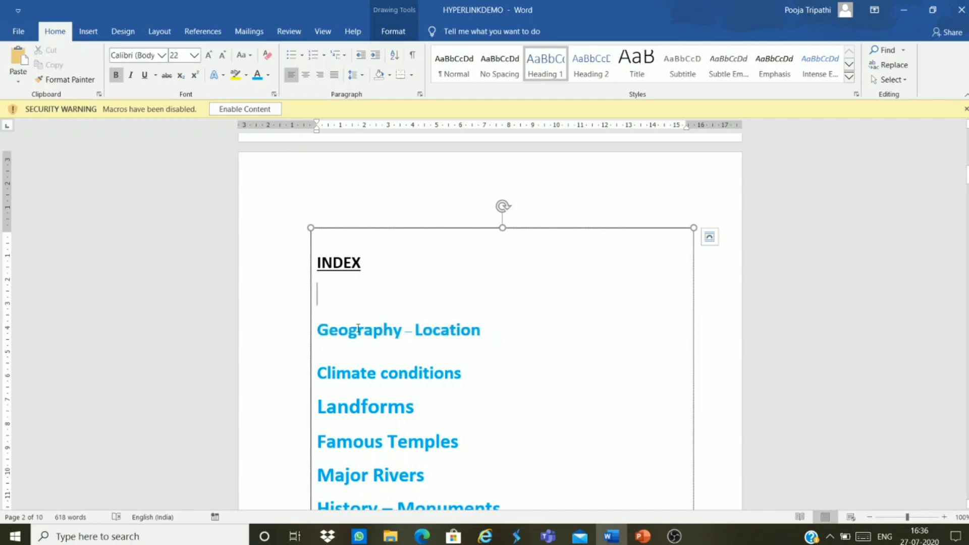
{"action": "left_click_drag", "start_coordinate": [319, 333], "coordinate": [448, 342]}
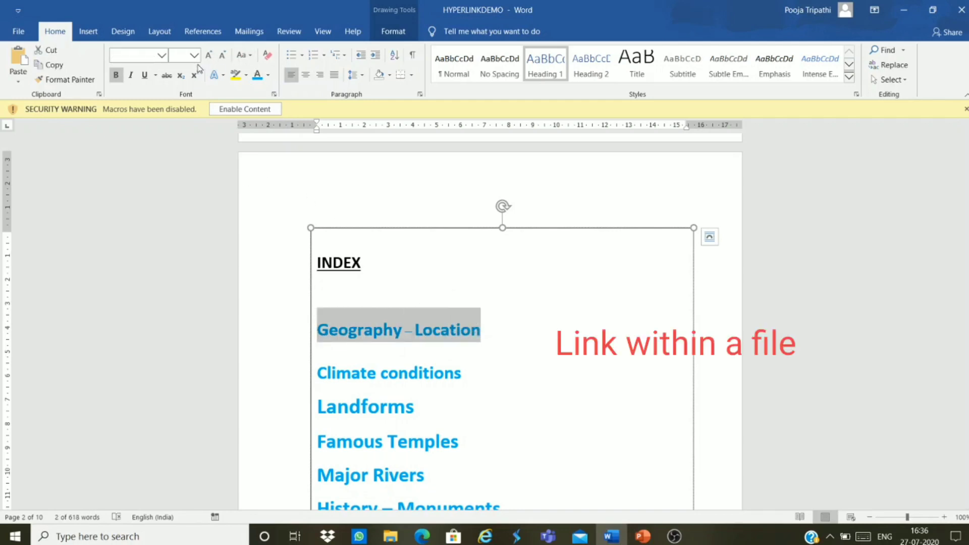
{"action": "left_click", "coordinate": [88, 31]}
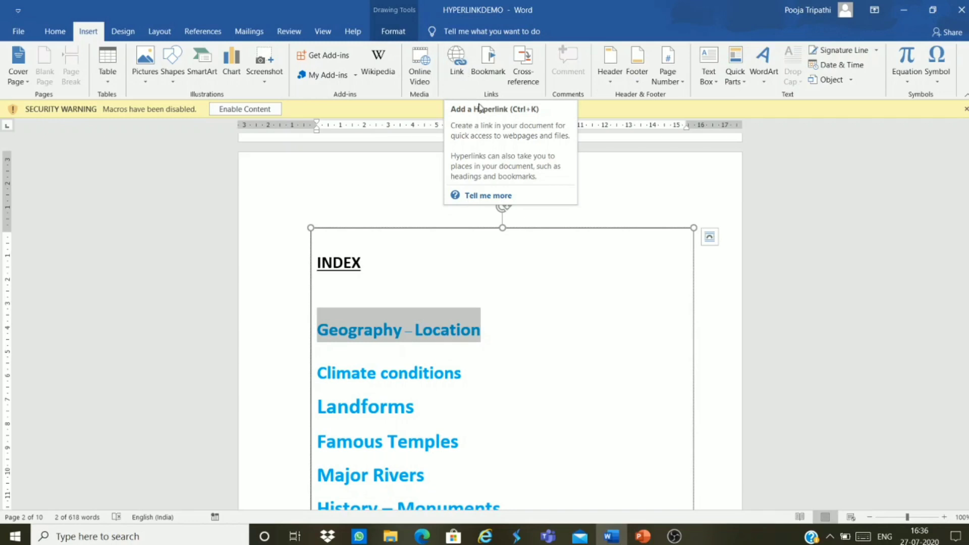
Step: Start a hyperlink for the entry, move the dialog aside, and choose Place in This Document
{"action": "left_click", "coordinate": [457, 72]}
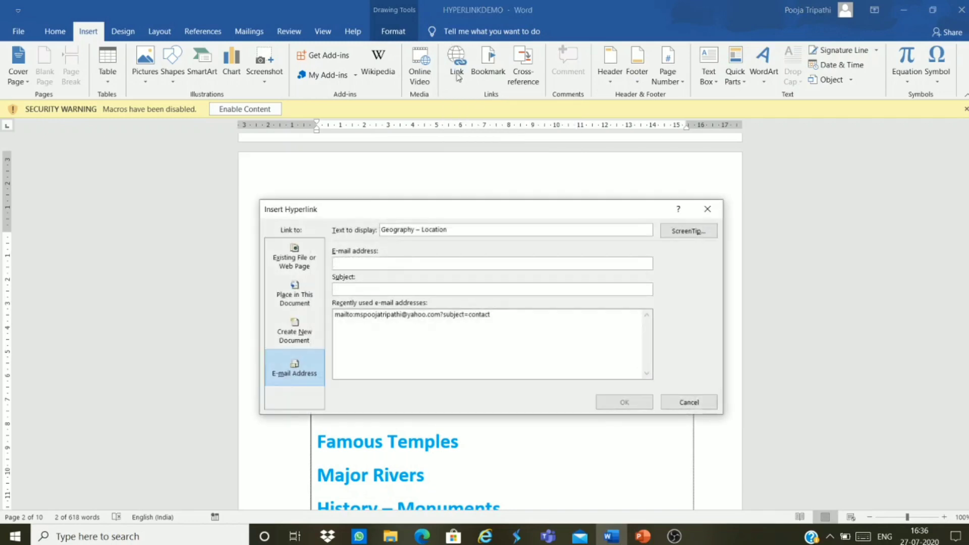
{"action": "left_click_drag", "start_coordinate": [513, 209], "coordinate": [739, 131]}
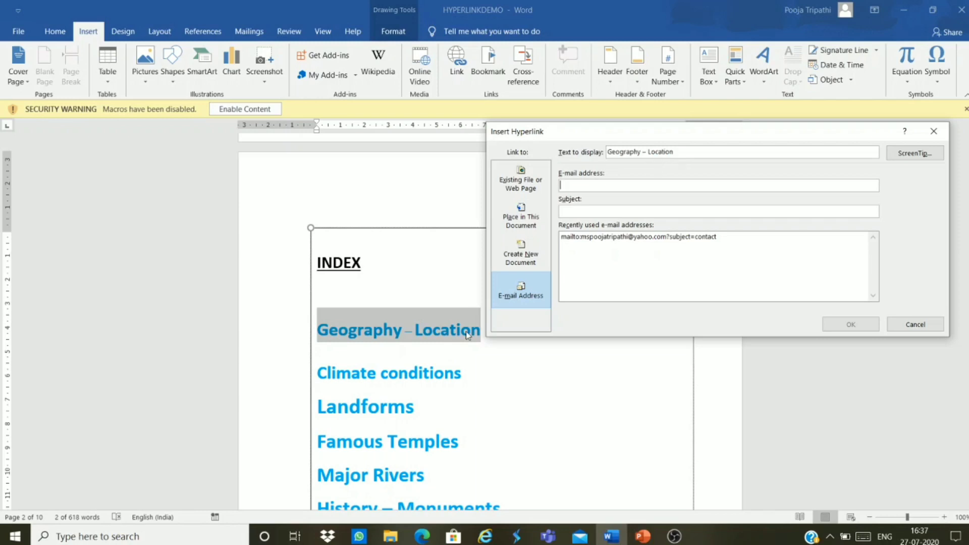
{"action": "left_click", "coordinate": [525, 219]}
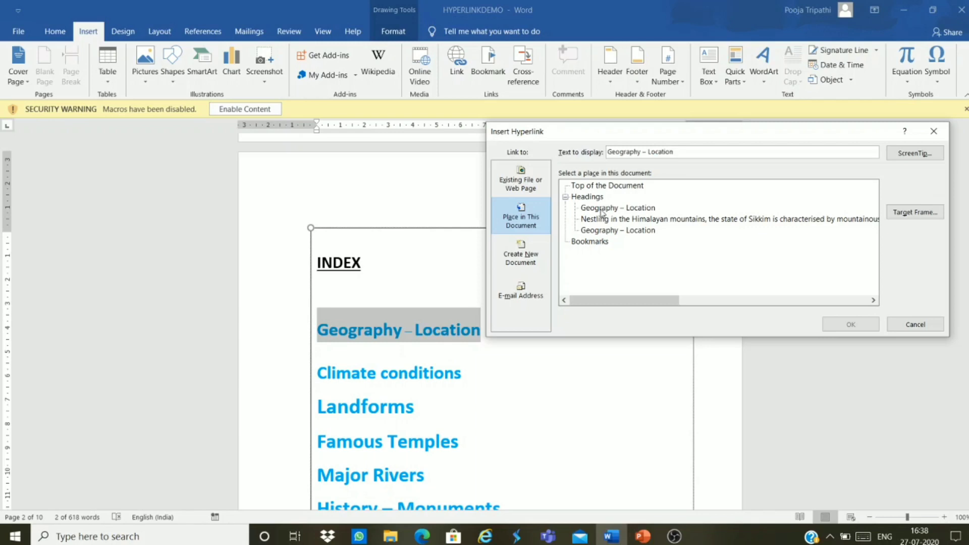
Step: Pick the first Geography – Location heading as the link target and confirm with OK
{"action": "left_click", "coordinate": [604, 212]}
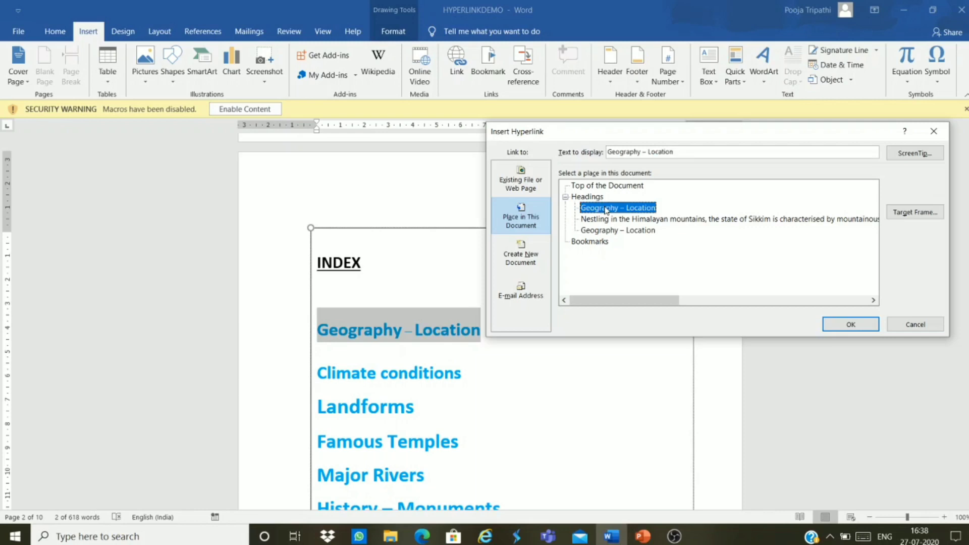
{"action": "left_click", "coordinate": [865, 327]}
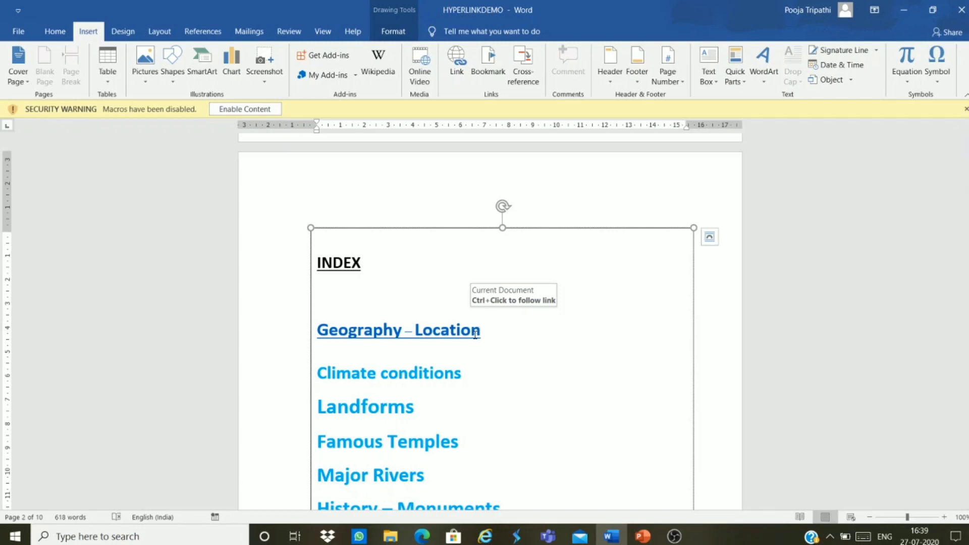
Step: Follow the Geography – Location link to its page 3 heading, then return to the INDEX box
{"action": "left_click", "coordinate": [476, 339], "text": "ctrl"}
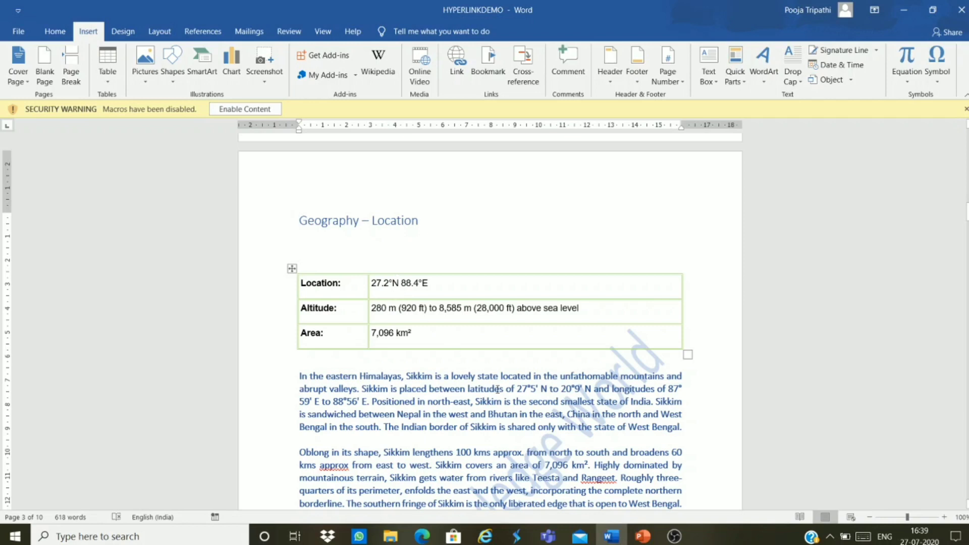
{"action": "scroll", "coordinate": [500, 395], "scroll_direction": "up", "scroll_amount": 8}
{"action": "scroll", "coordinate": [500, 394], "scroll_direction": "up", "scroll_amount": 4}
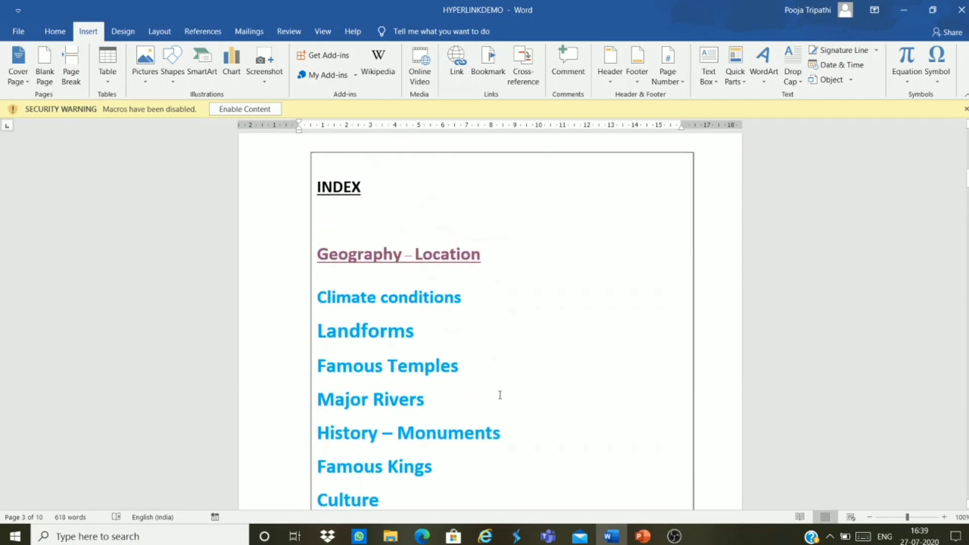
{"action": "left_click", "coordinate": [506, 351]}
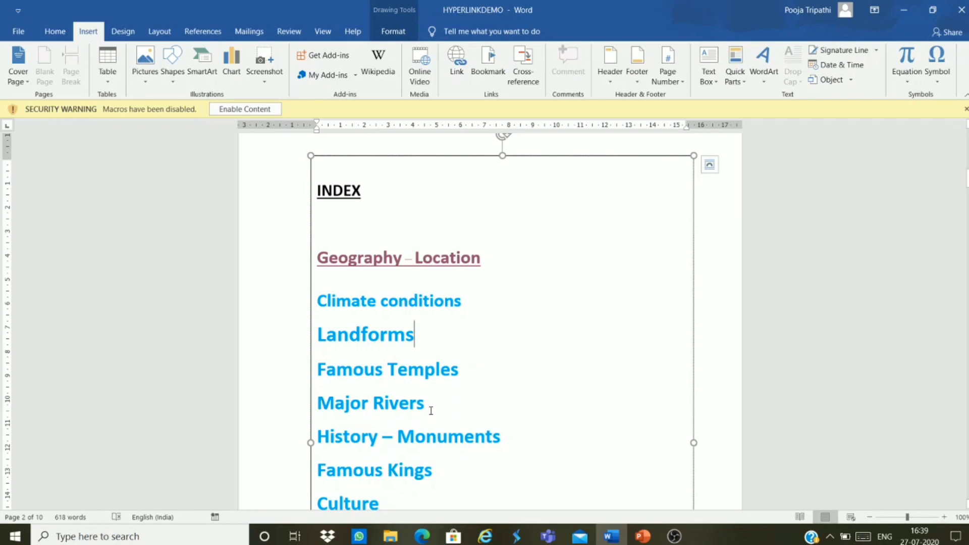
Step: Go to the Major Rivers page and select its title
{"action": "scroll", "coordinate": [436, 402], "scroll_direction": "down", "scroll_amount": 15}
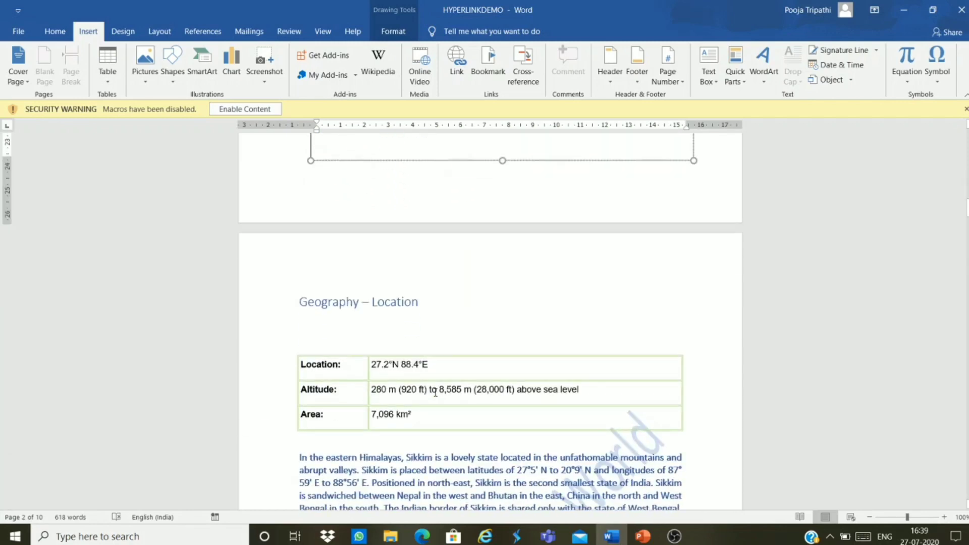
{"action": "scroll", "coordinate": [436, 393], "scroll_direction": "down", "scroll_amount": 15}
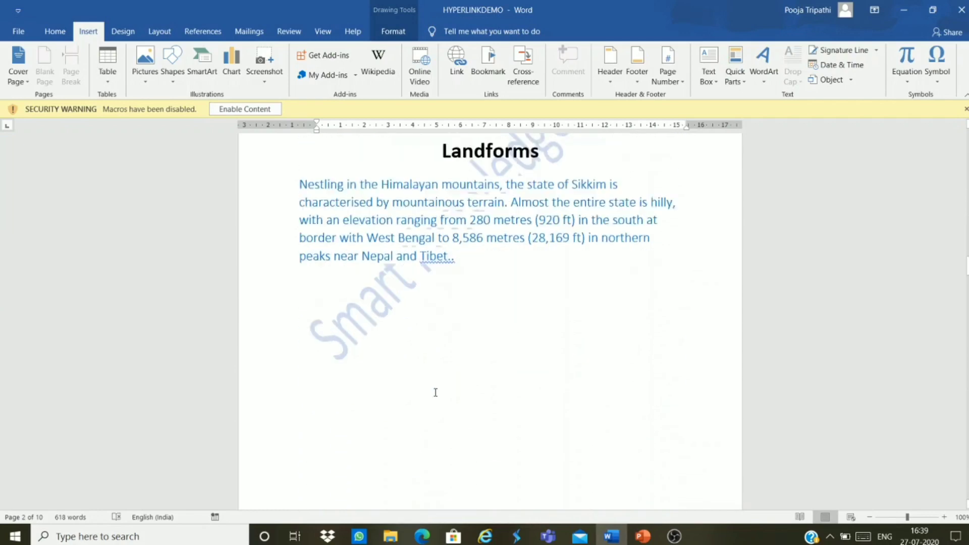
{"action": "scroll", "coordinate": [435, 394], "scroll_direction": "down", "scroll_amount": 15}
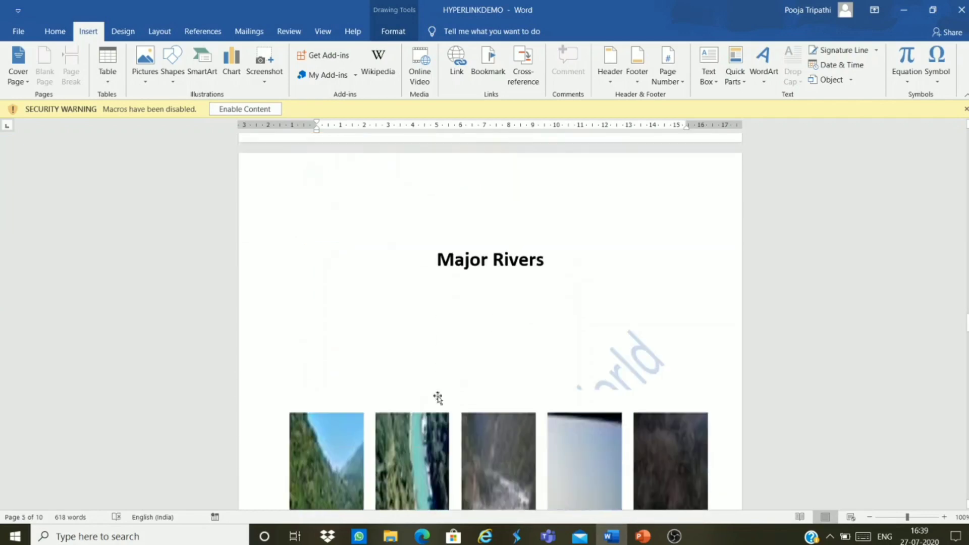
{"action": "left_click", "coordinate": [469, 222]}
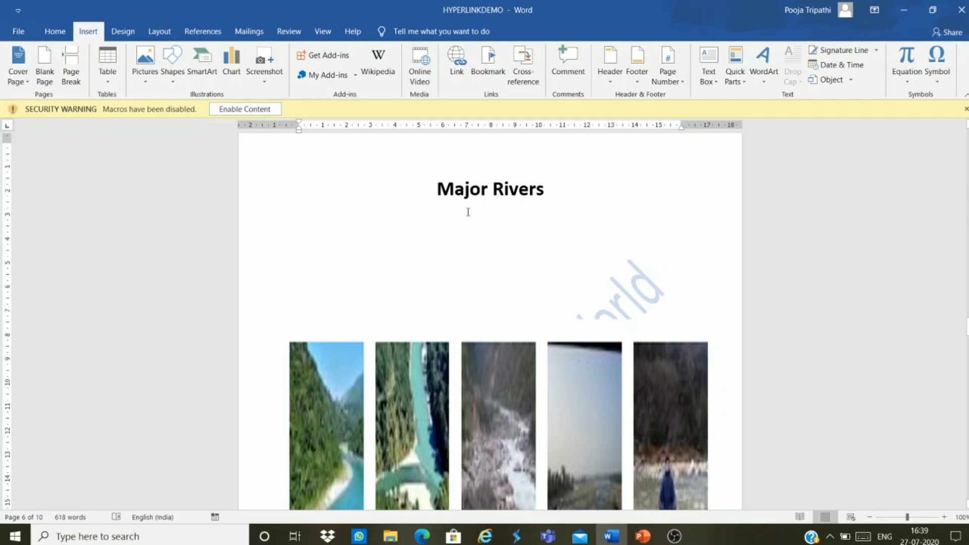
{"action": "scroll", "coordinate": [472, 222], "scroll_direction": "down", "scroll_amount": 3}
{"action": "scroll", "coordinate": [472, 222], "scroll_direction": "up", "scroll_amount": 3}
{"action": "left_click", "coordinate": [463, 181]}
{"action": "left_click_drag", "start_coordinate": [462, 187], "coordinate": [555, 192]}
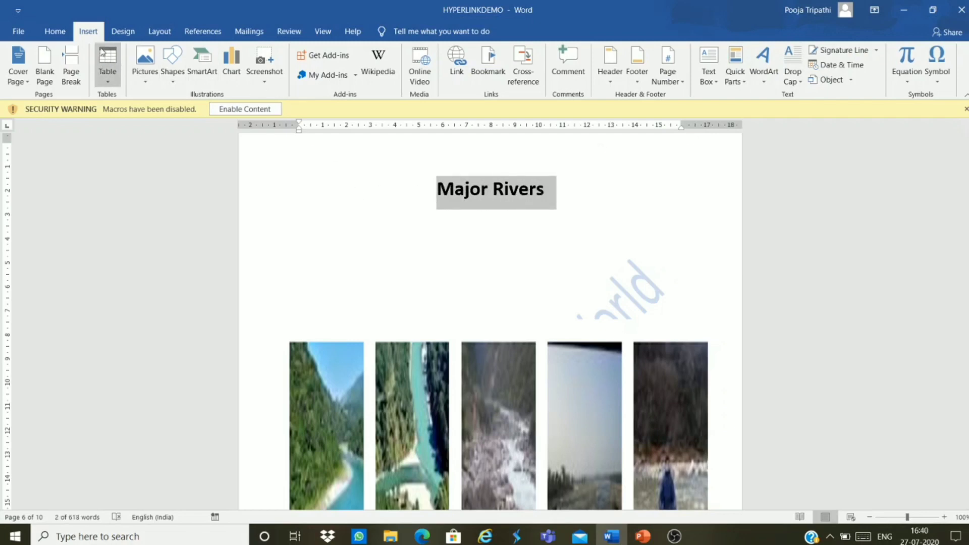
Step: Apply Heading 1 to the Major Rivers title and drag back up to the INDEX page
{"action": "left_click", "coordinate": [55, 31]}
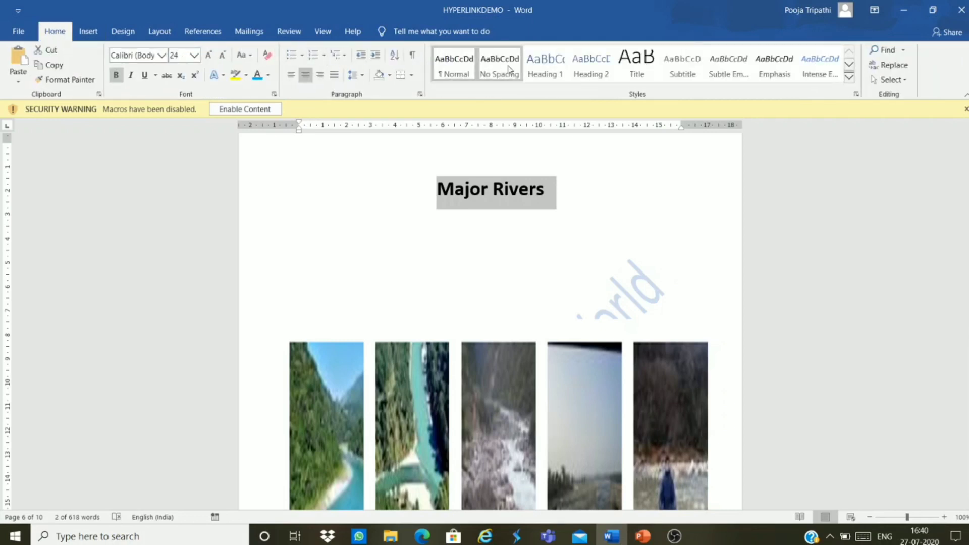
{"action": "left_click", "coordinate": [531, 74]}
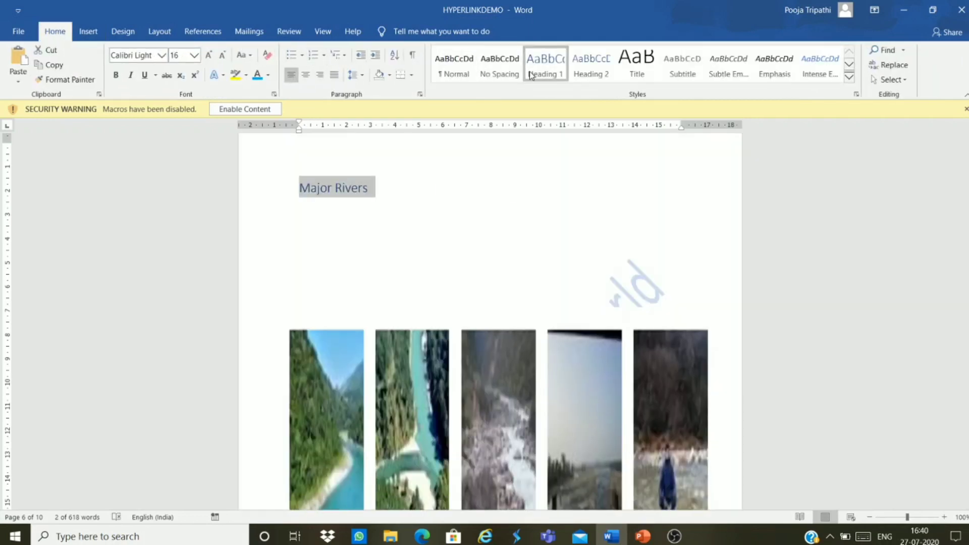
{"action": "left_click", "coordinate": [456, 198]}
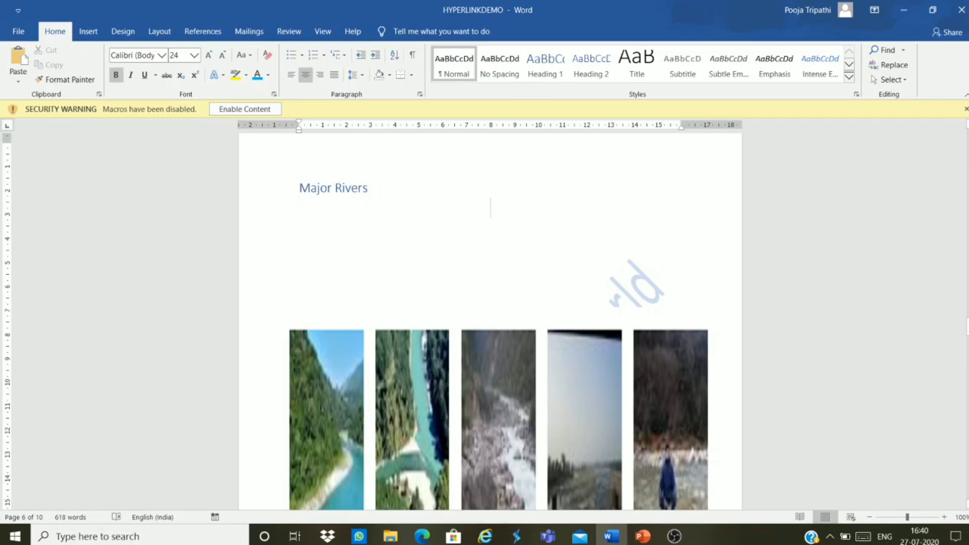
{"action": "left_click_drag", "start_coordinate": [966, 327], "coordinate": [966, 177]}
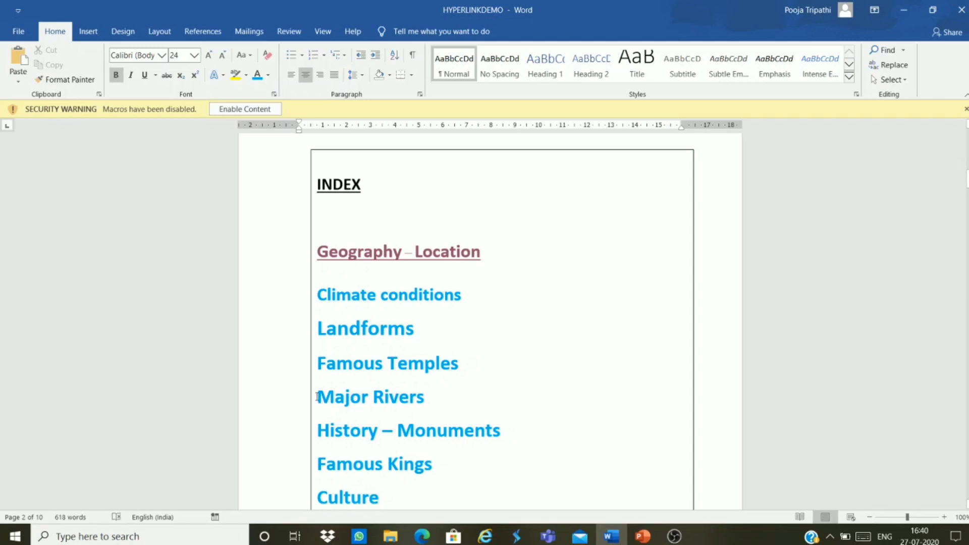
Step: Link the INDEX entry Major Rivers to its heading with Ctrl+K, then follow it to page 6
{"action": "left_click_drag", "start_coordinate": [318, 399], "coordinate": [427, 418]}
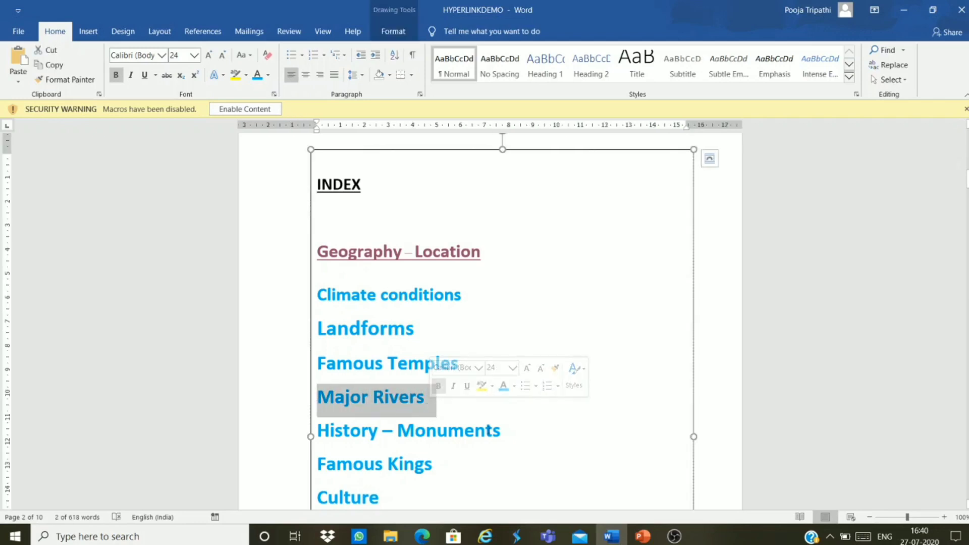
{"action": "key", "text": "ctrl+k"}
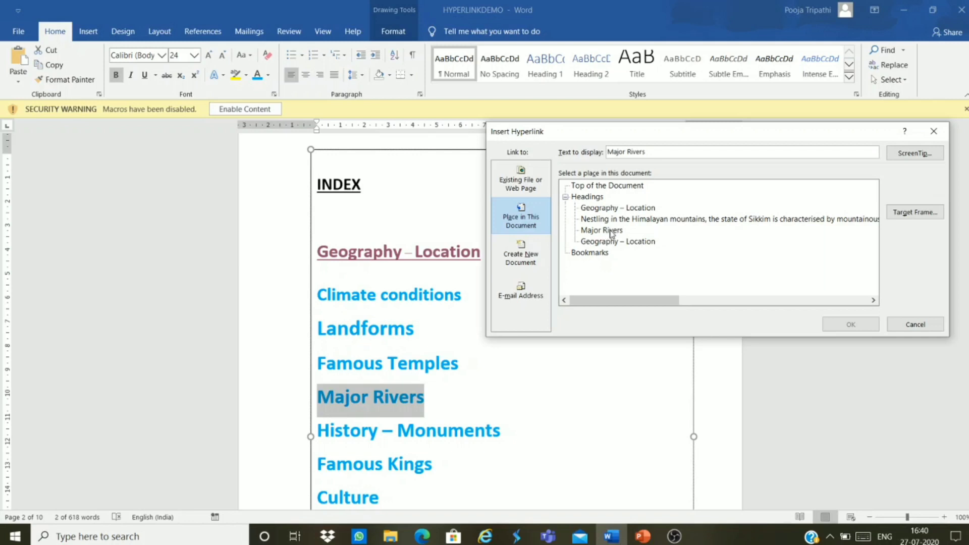
{"action": "left_click", "coordinate": [611, 233]}
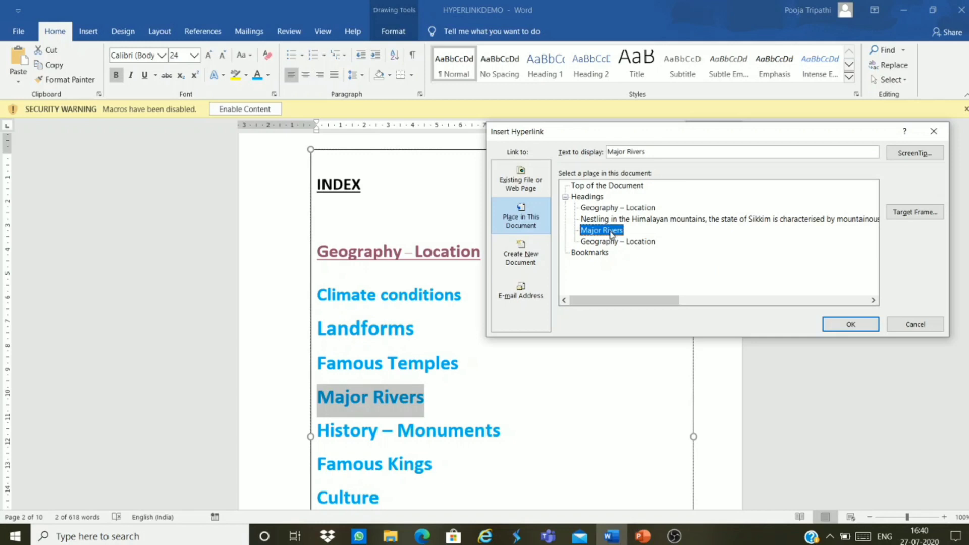
{"action": "left_click", "coordinate": [851, 325]}
{"action": "left_click", "coordinate": [653, 335]}
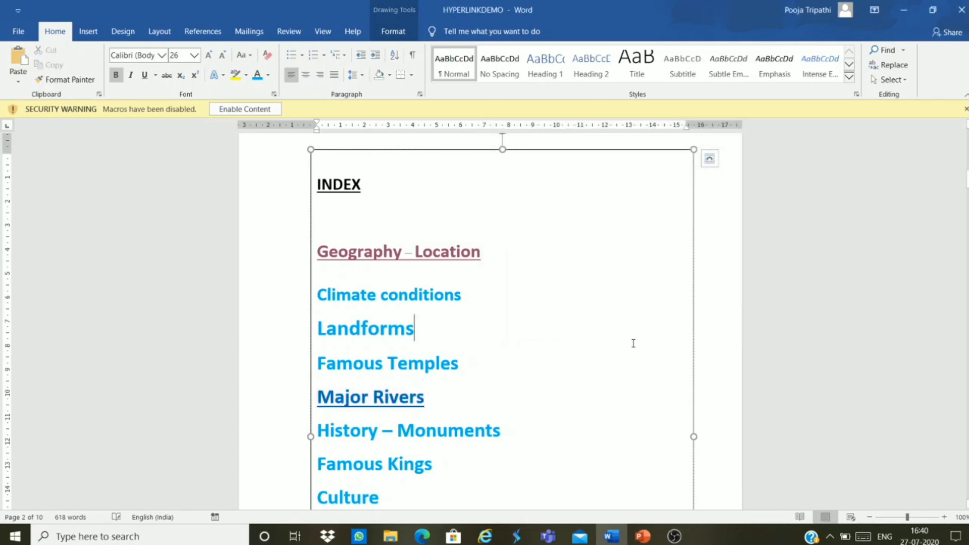
{"action": "left_click", "coordinate": [415, 397]}
{"action": "left_click", "coordinate": [415, 397], "text": "ctrl"}
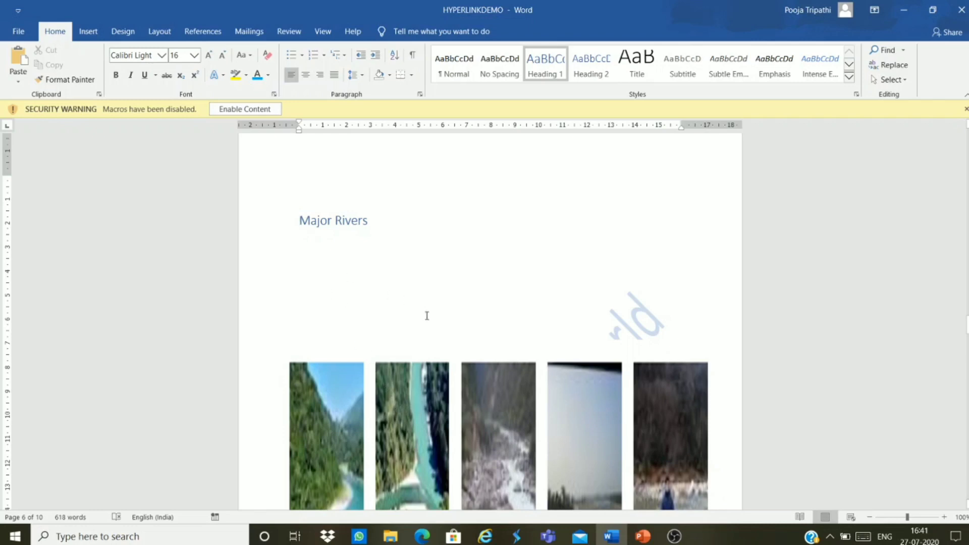
Step: Scroll back to the INDEX page, then select and deselect the Culture entry
{"action": "scroll", "coordinate": [437, 348], "scroll_direction": "down", "scroll_amount": 3}
{"action": "scroll", "coordinate": [438, 348], "scroll_direction": "down", "scroll_amount": 5}
{"action": "scroll", "coordinate": [437, 339], "scroll_direction": "up", "scroll_amount": 13}
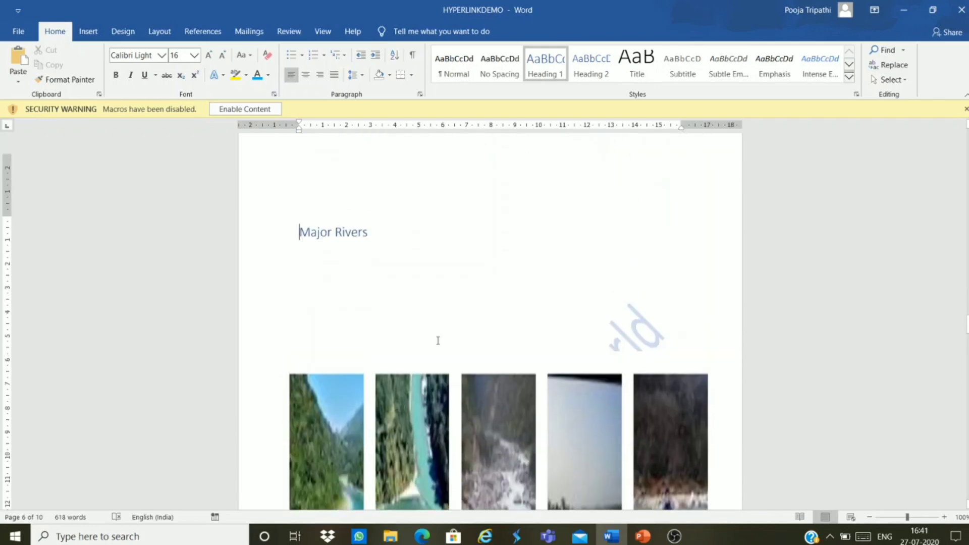
{"action": "scroll", "coordinate": [442, 316], "scroll_direction": "up", "scroll_amount": 15}
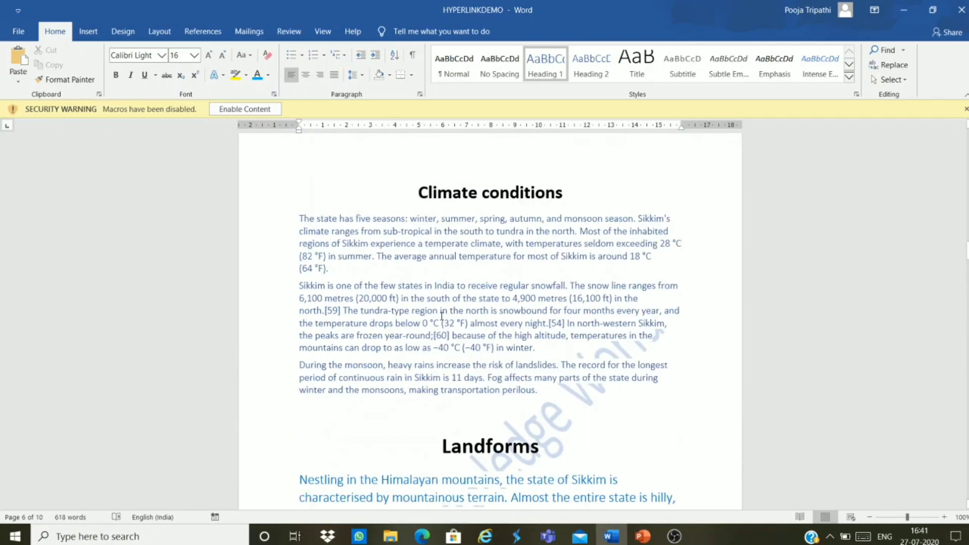
{"action": "scroll", "coordinate": [439, 310], "scroll_direction": "up", "scroll_amount": 20}
{"action": "scroll", "coordinate": [372, 352], "scroll_direction": "down", "scroll_amount": 3}
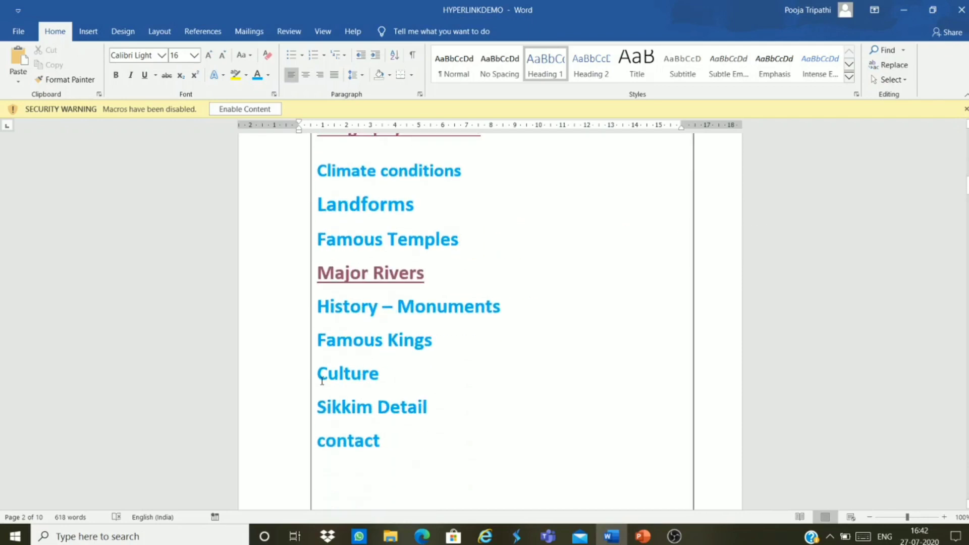
{"action": "left_click_drag", "start_coordinate": [320, 377], "coordinate": [409, 375]}
{"action": "left_click", "coordinate": [410, 374]}
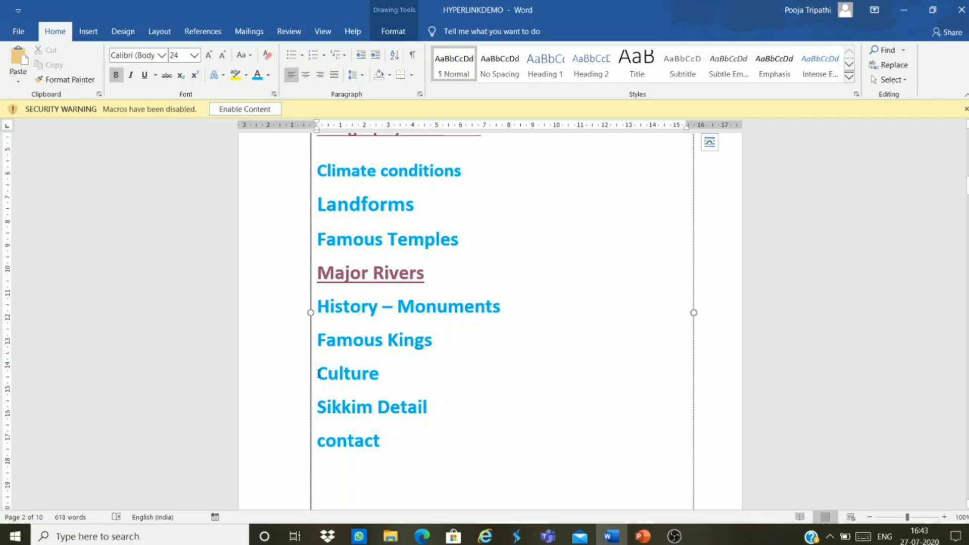
Step: Hyperlink the Culture index entry to the existing file CultureOFSIKKIM.docx in the current folder
{"action": "left_click_drag", "start_coordinate": [319, 373], "coordinate": [402, 389]}
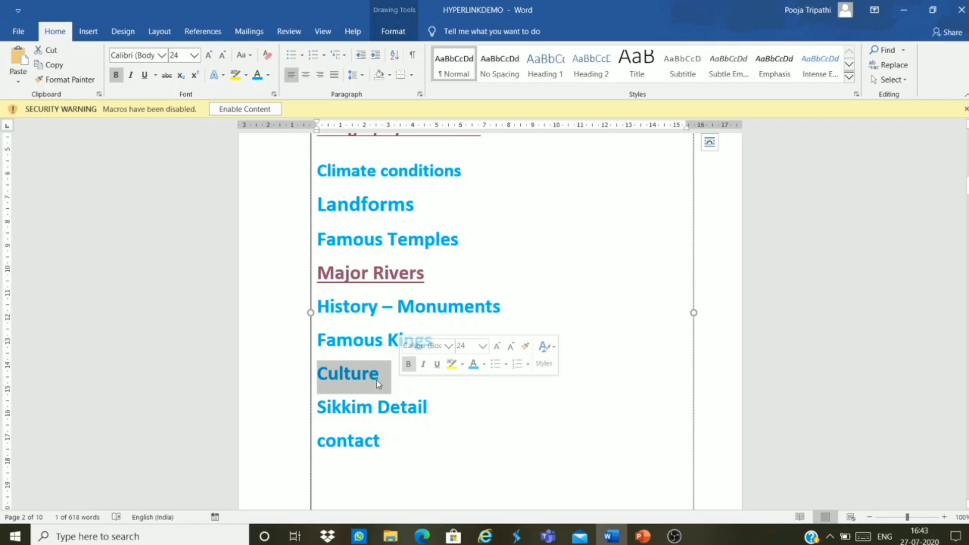
{"action": "key", "text": "ctrl+k"}
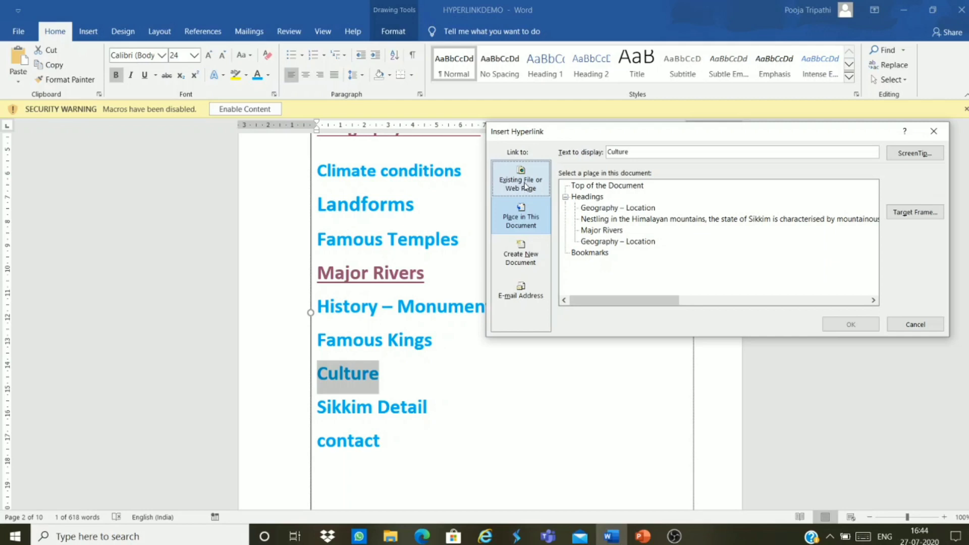
{"action": "left_click", "coordinate": [527, 188]}
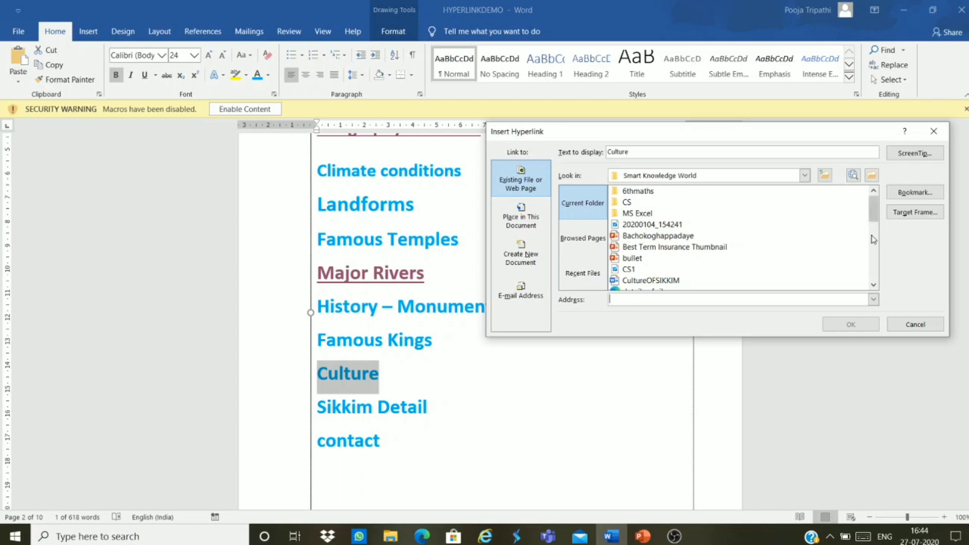
{"action": "left_click", "coordinate": [662, 281]}
{"action": "left_click", "coordinate": [663, 282]}
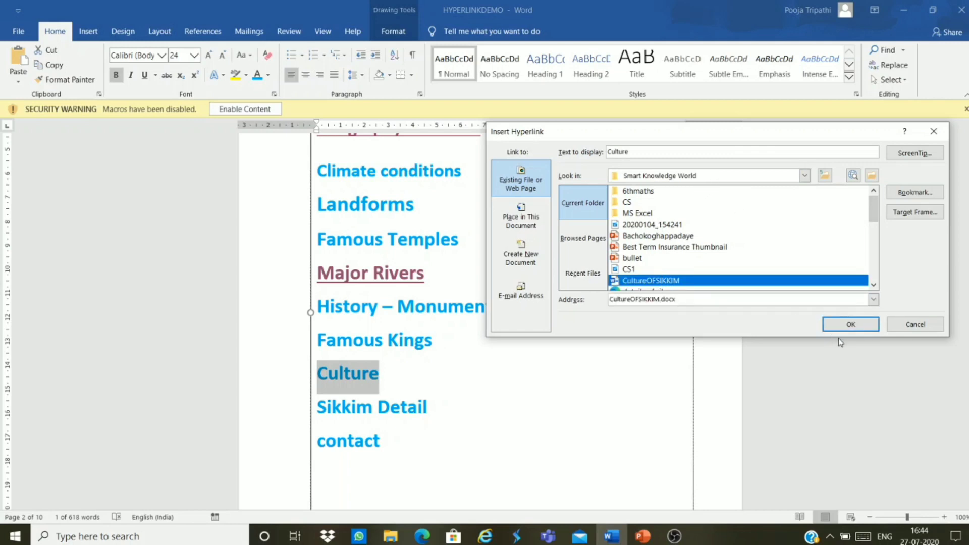
{"action": "left_click", "coordinate": [850, 325]}
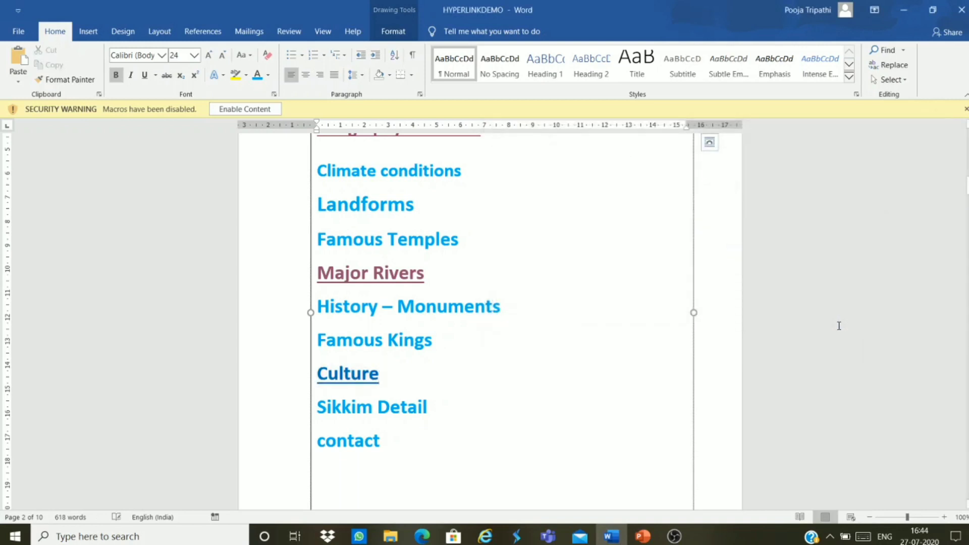
{"action": "scroll", "coordinate": [541, 332], "scroll_direction": "down", "scroll_amount": 3}
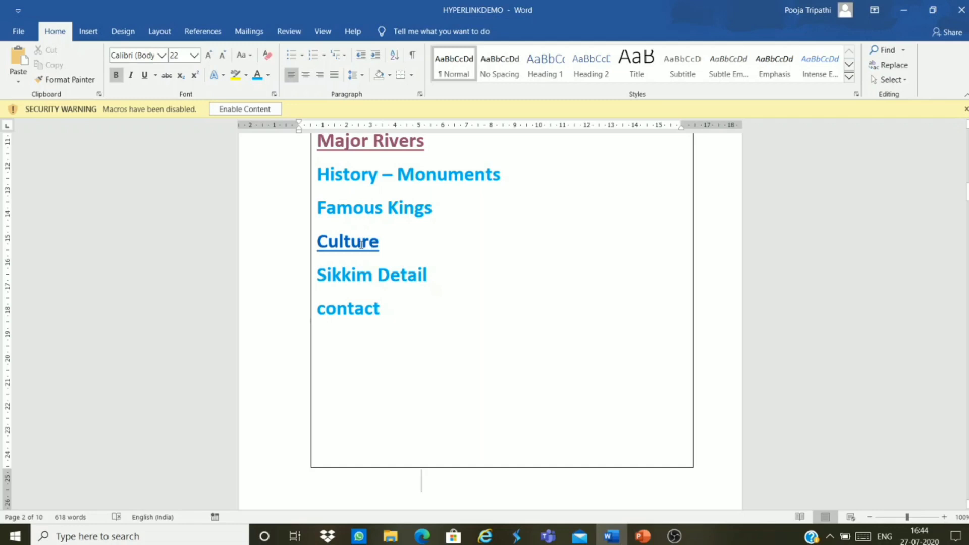
Step: Follow the Culture link to open CultureOFSIKKIM, then return to the HYPERLINKDEMO document
{"action": "left_click", "coordinate": [431, 242]}
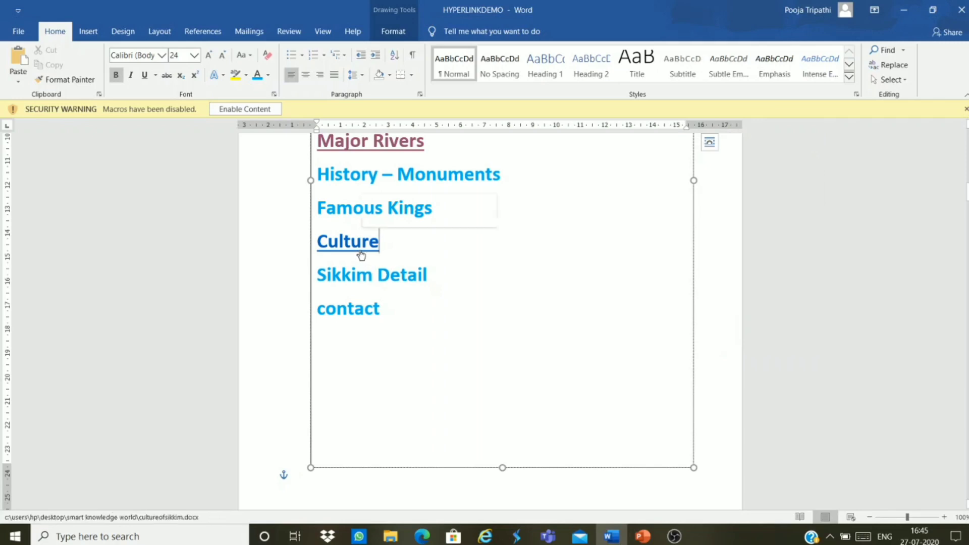
{"action": "left_click", "coordinate": [364, 245], "text": "ctrl"}
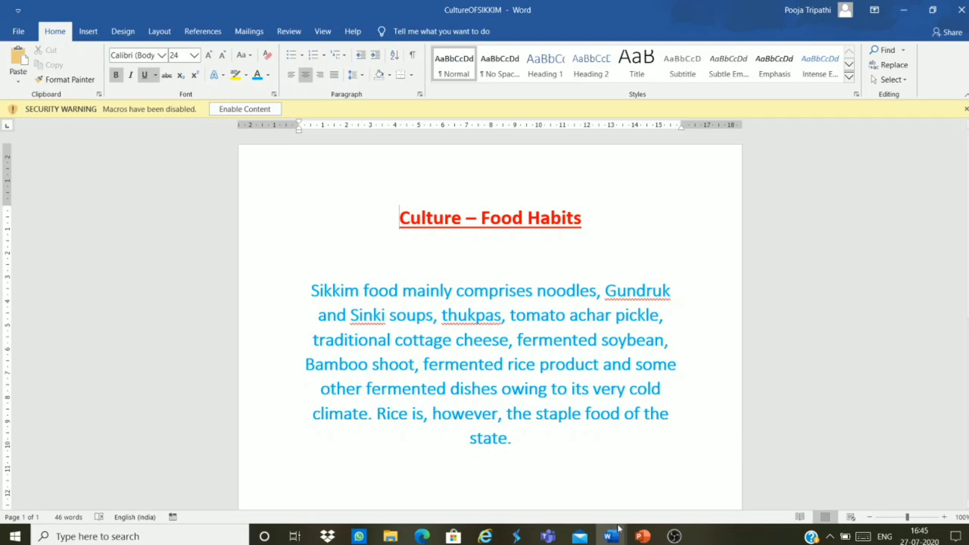
{"action": "mouse_move", "coordinate": [622, 536]}
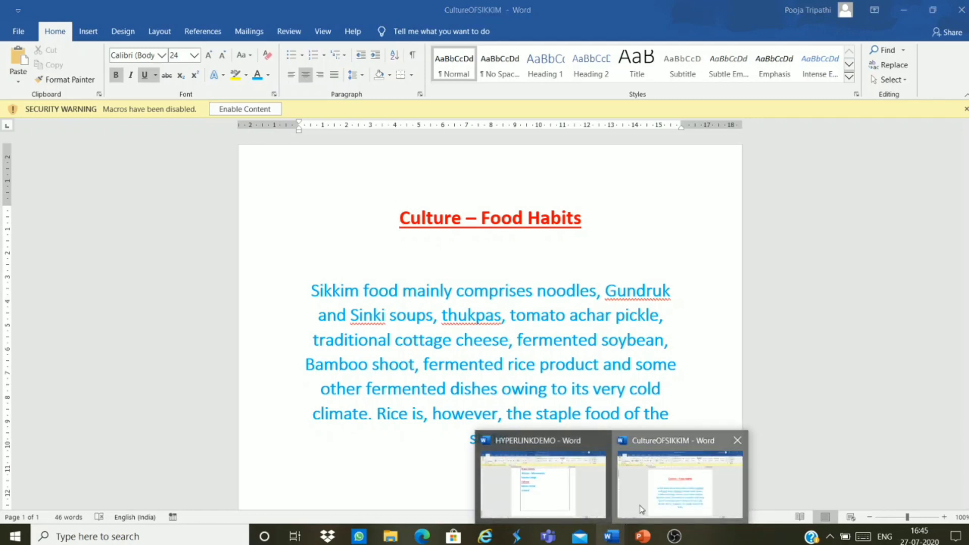
{"action": "left_click", "coordinate": [589, 491]}
{"action": "mouse_move", "coordinate": [611, 536]}
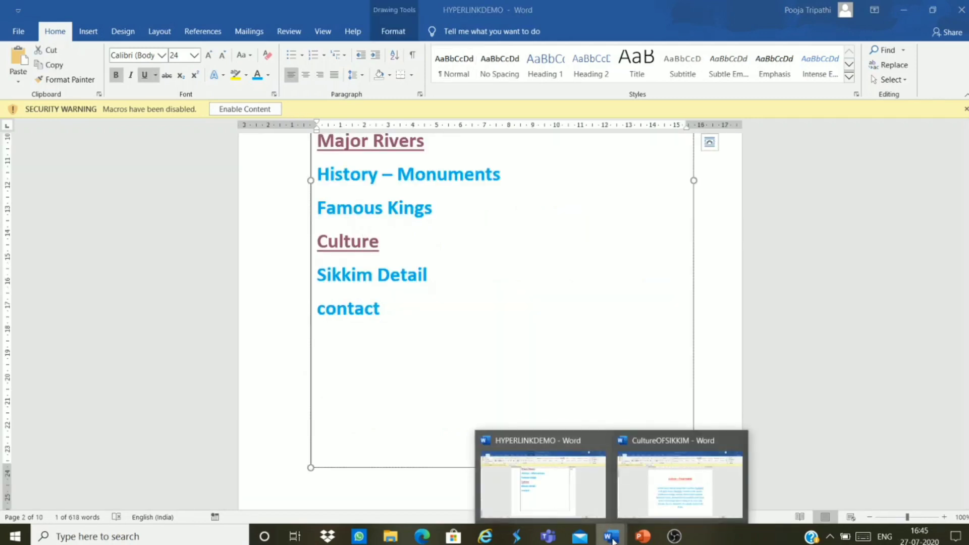
{"action": "left_click", "coordinate": [580, 505]}
{"action": "scroll", "coordinate": [495, 422], "scroll_direction": "up", "scroll_amount": 1}
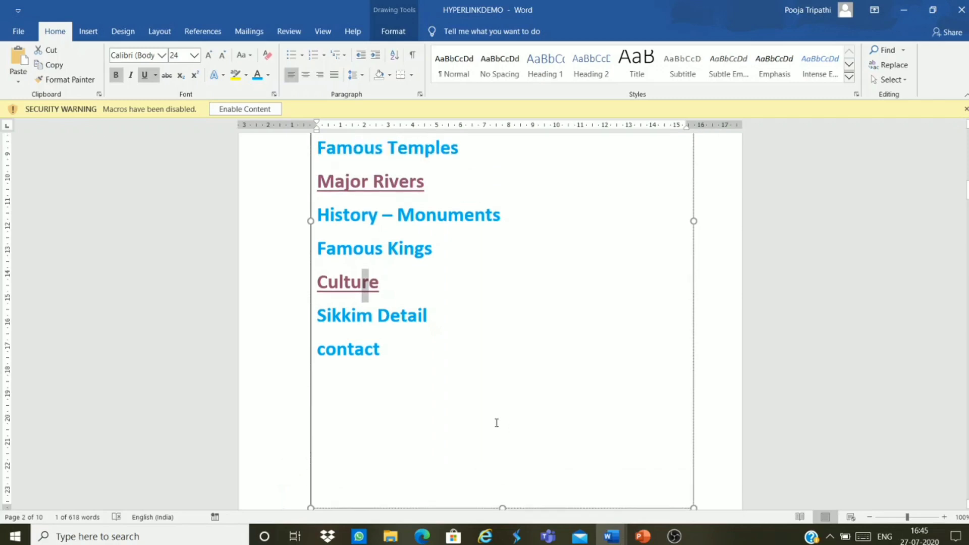
Step: Follow the Culture link a second time and come back to the HYPERLINKDEMO index
{"action": "left_click", "coordinate": [487, 357]}
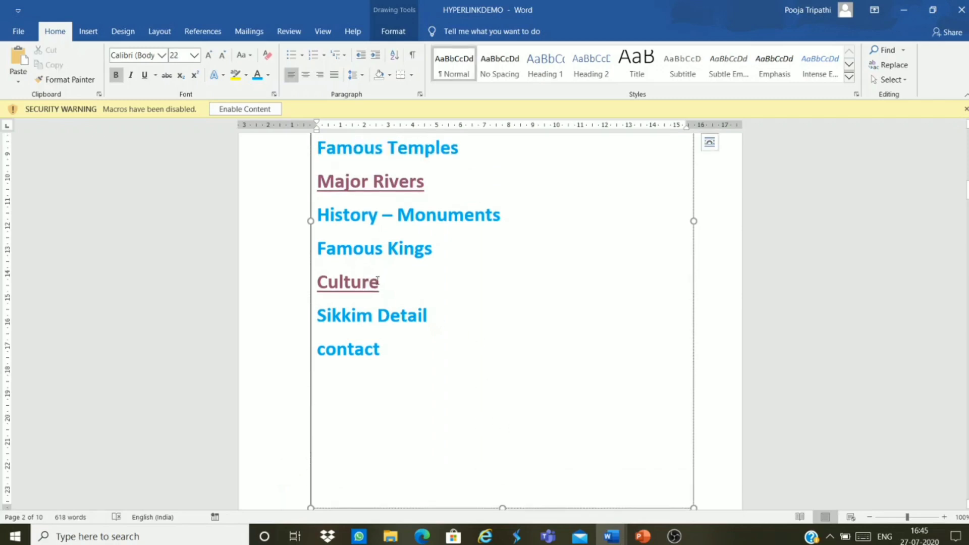
{"action": "mouse_move", "coordinate": [376, 282]}
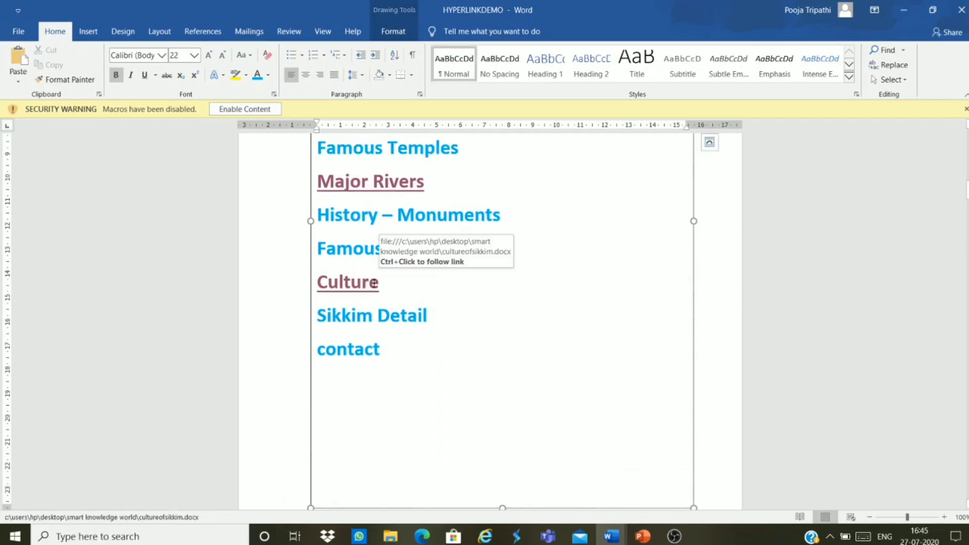
{"action": "left_click", "coordinate": [368, 286], "text": "ctrl"}
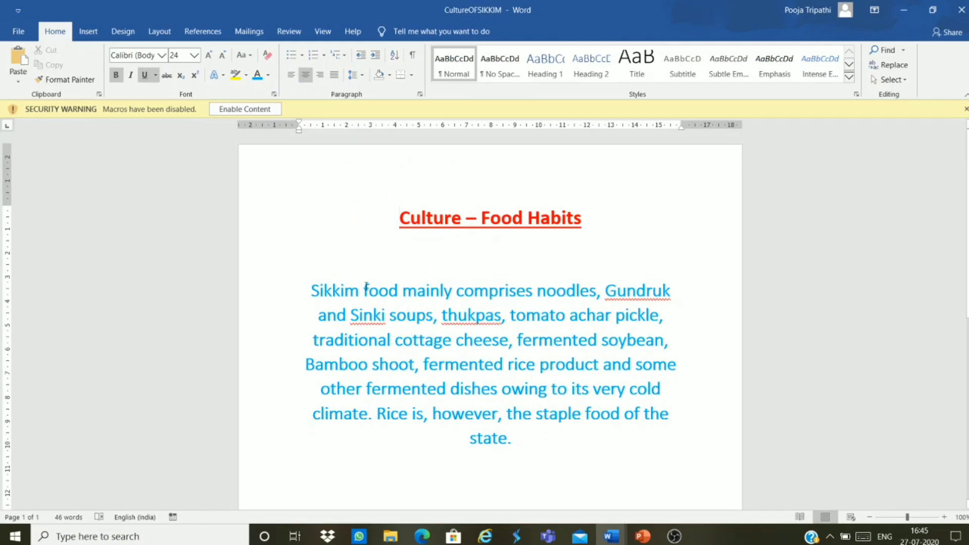
{"action": "mouse_move", "coordinate": [611, 536]}
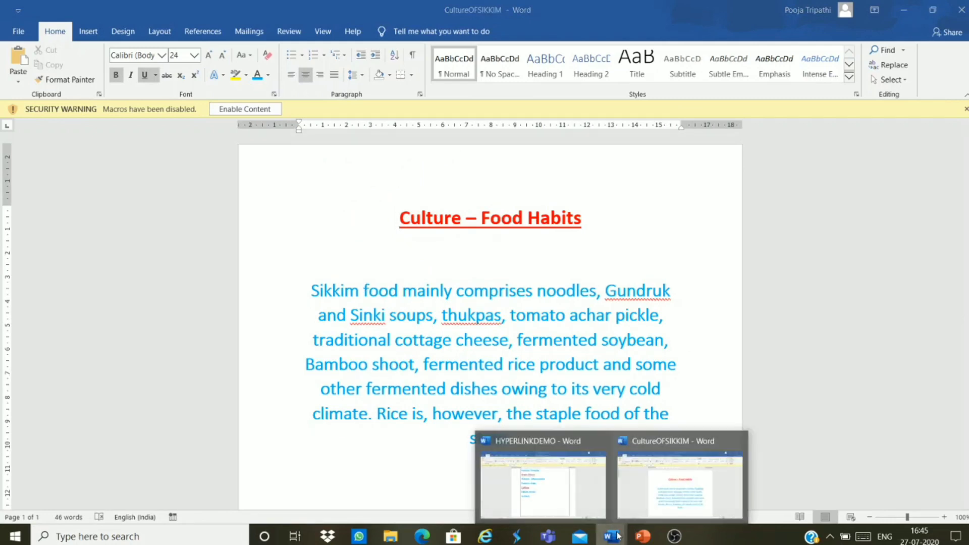
{"action": "left_click", "coordinate": [580, 492]}
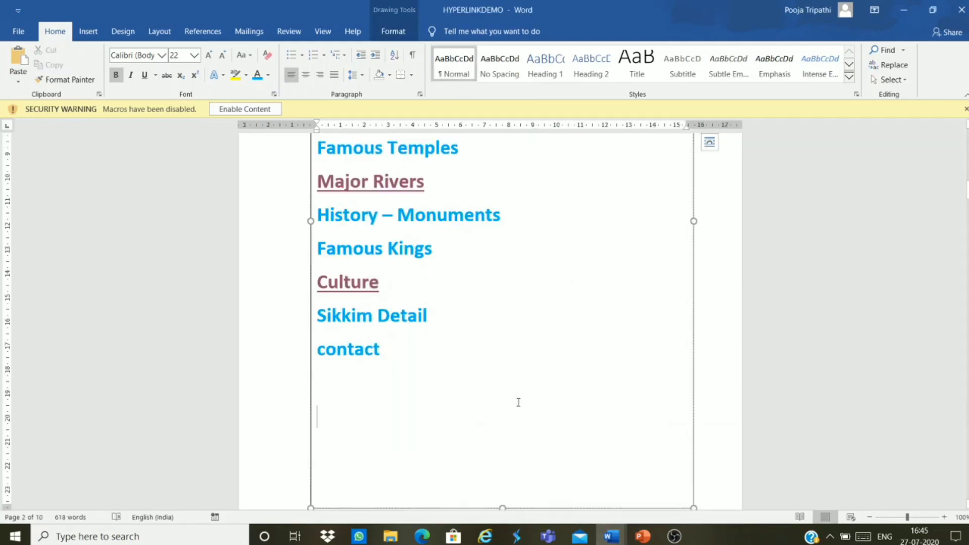
{"action": "scroll", "coordinate": [518, 402], "scroll_direction": "up", "scroll_amount": 3}
{"action": "left_click", "coordinate": [475, 444]}
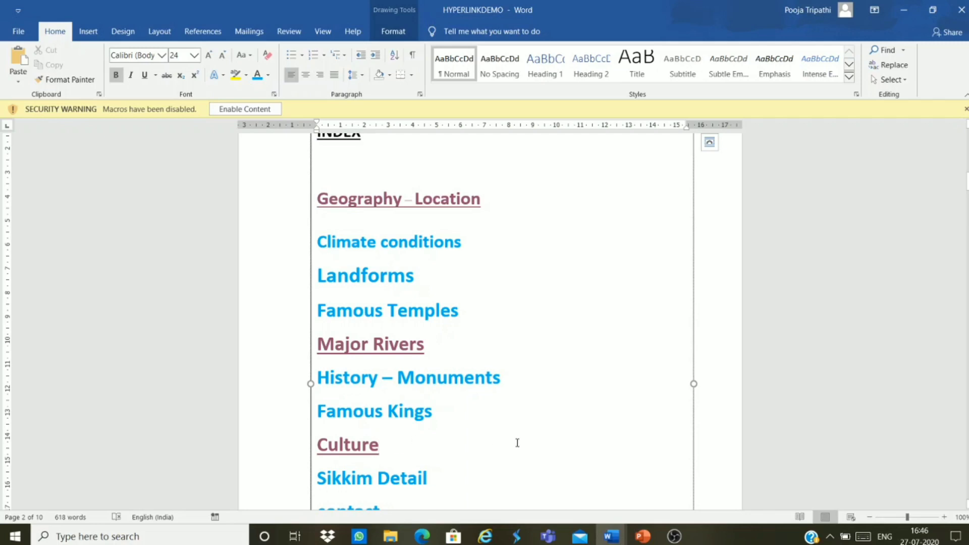
{"action": "scroll", "coordinate": [413, 409], "scroll_direction": "down", "scroll_amount": 2}
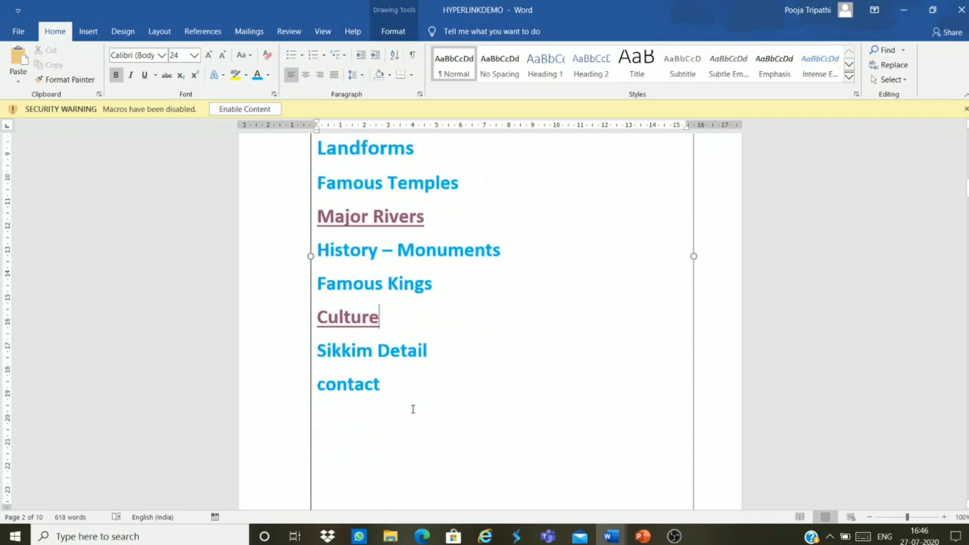
{"action": "scroll", "coordinate": [413, 408], "scroll_direction": "down", "scroll_amount": 1}
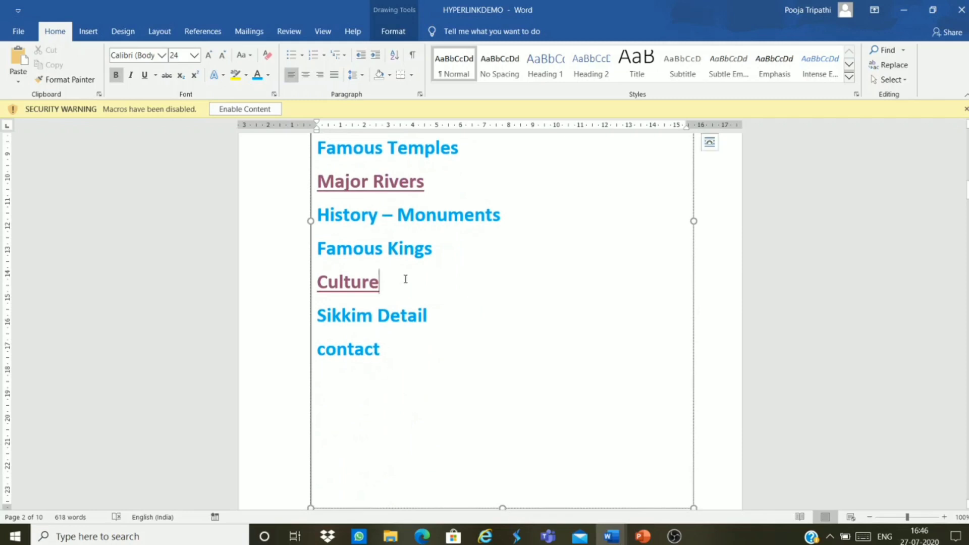
{"action": "scroll", "coordinate": [475, 314], "scroll_direction": "up", "scroll_amount": 1}
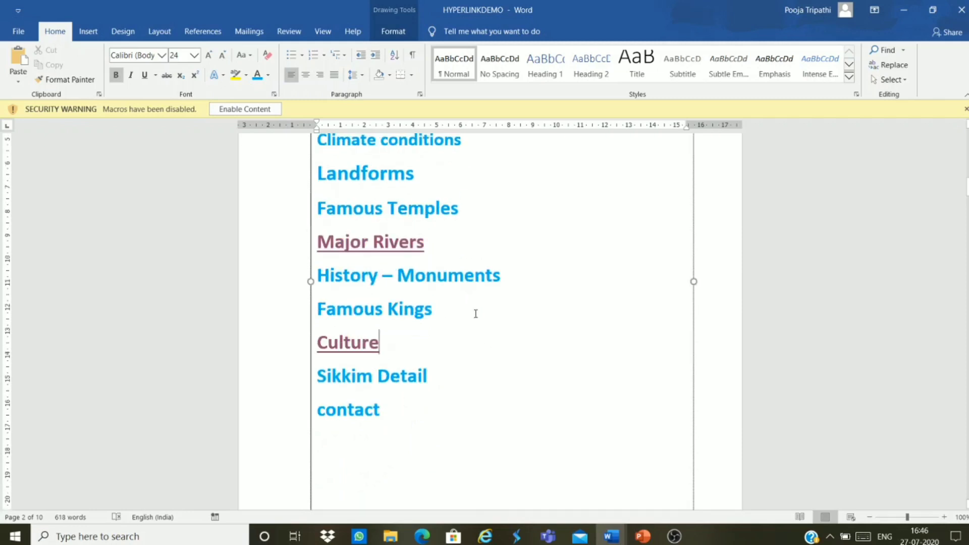
{"action": "scroll", "coordinate": [475, 314], "scroll_direction": "up", "scroll_amount": 3}
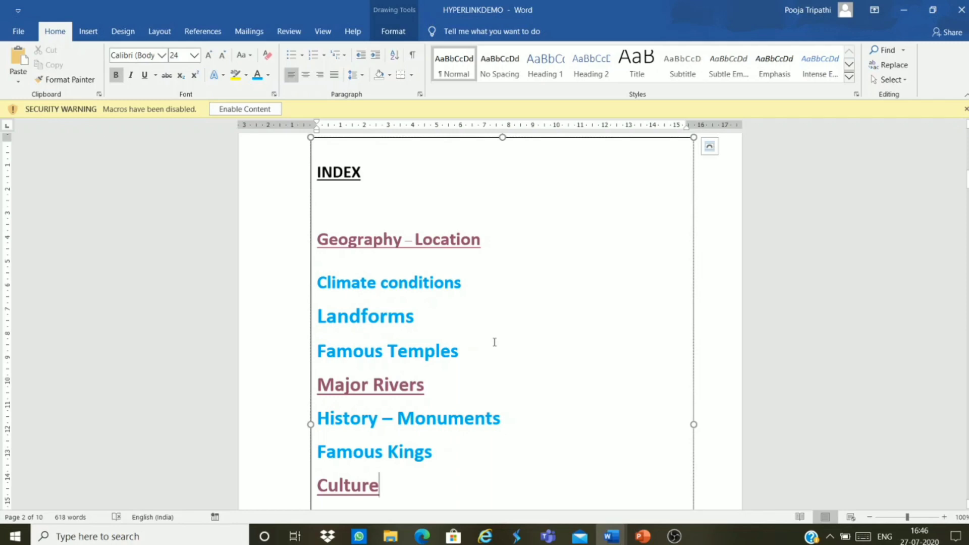
Step: Start a Landforms hyperlink to a new document named landformfile
{"action": "left_click_drag", "start_coordinate": [422, 316], "coordinate": [306, 322]}
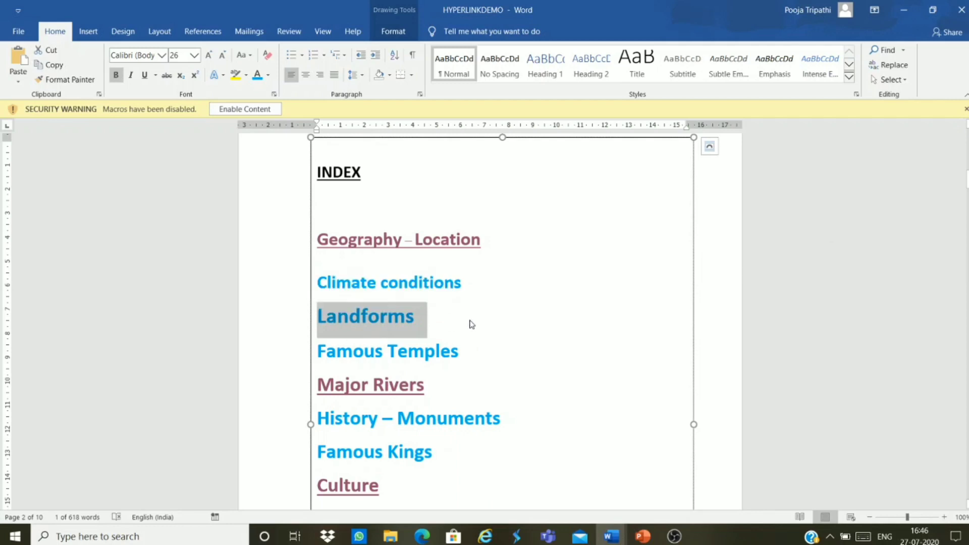
{"action": "left_click_drag", "start_coordinate": [448, 316], "coordinate": [256, 316]}
{"action": "key", "text": "ctrl+k"}
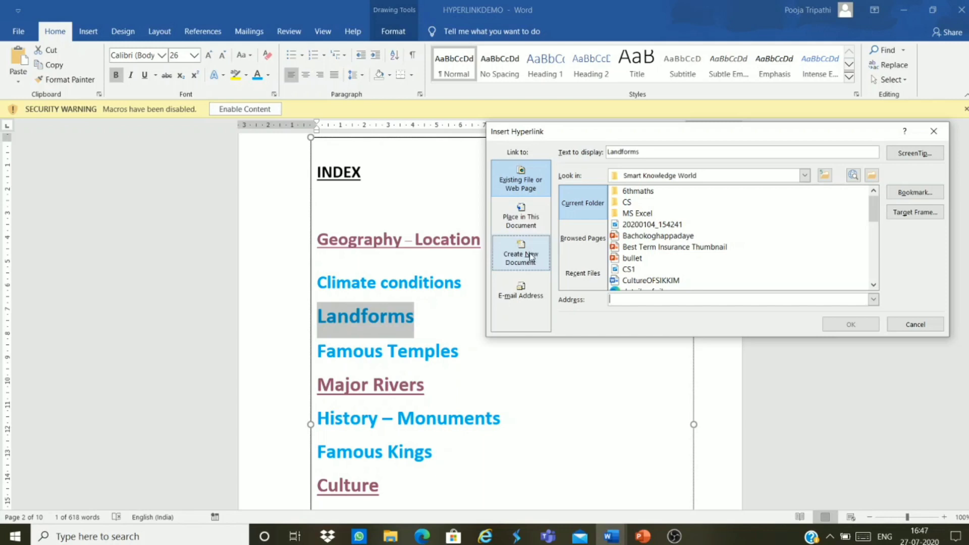
{"action": "left_click", "coordinate": [529, 254]}
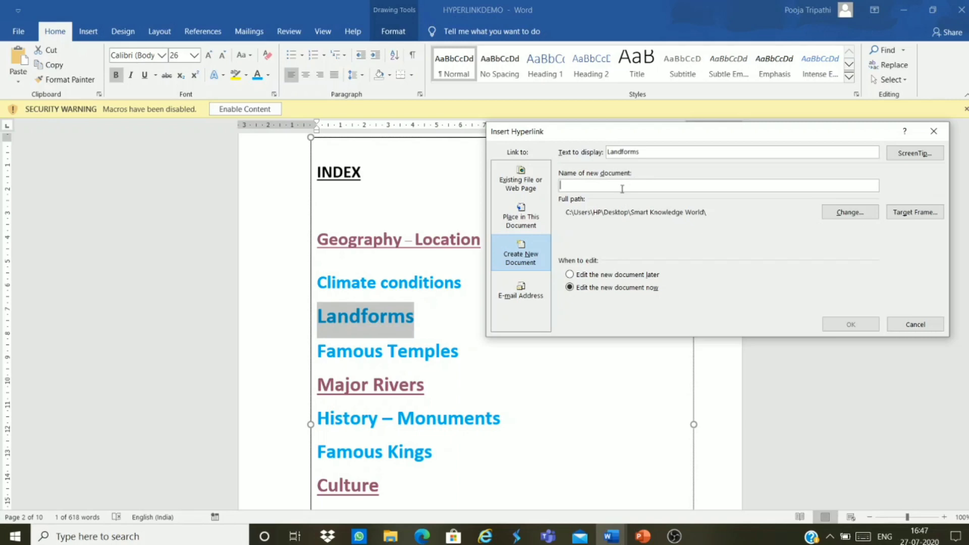
{"action": "type", "text": "landformfile"}
Step: Place landformfile in the 6thmaths folder to finish the Landforms link, then return to HYPERLINKDEMO
{"action": "left_click", "coordinate": [848, 216]}
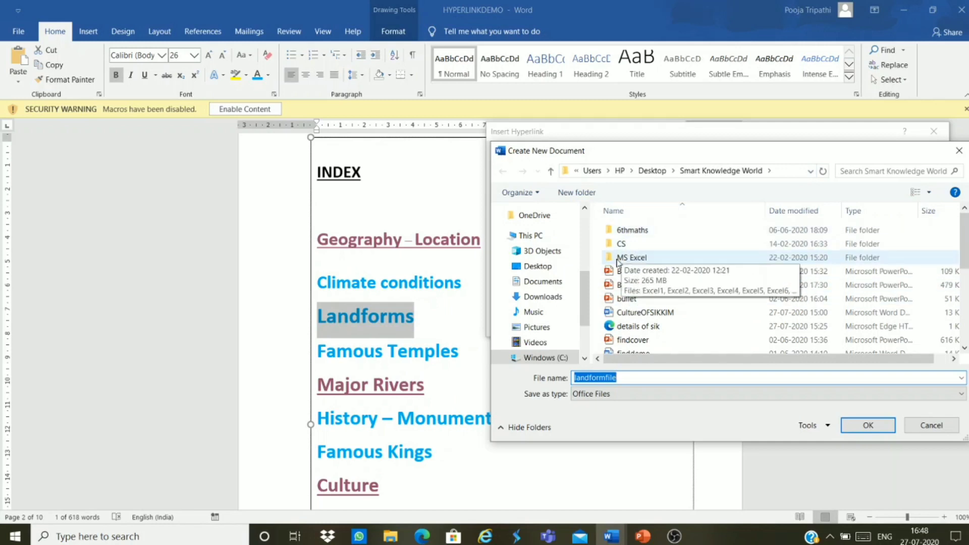
{"action": "scroll", "coordinate": [576, 303], "scroll_direction": "down", "scroll_amount": 2}
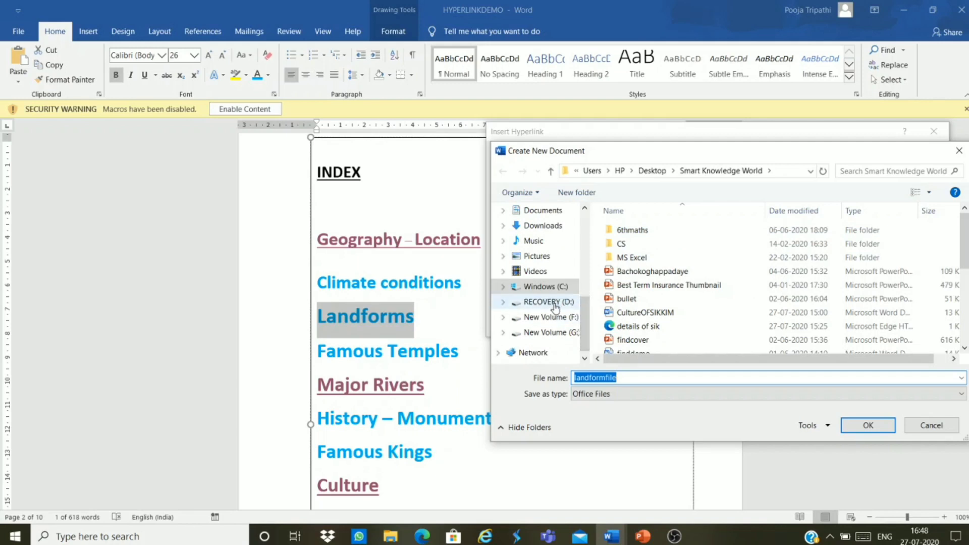
{"action": "left_click", "coordinate": [693, 233]}
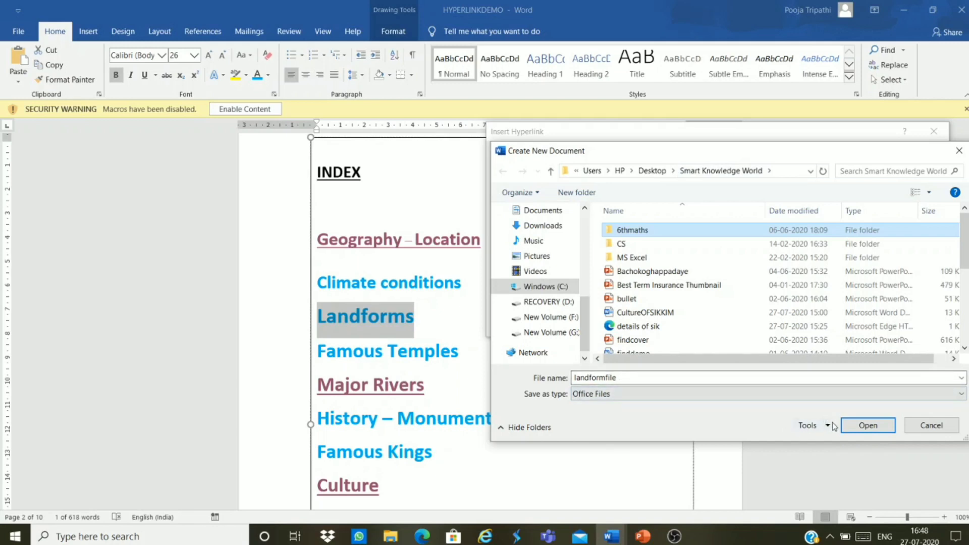
{"action": "left_click", "coordinate": [867, 426]}
{"action": "left_click", "coordinate": [867, 425]}
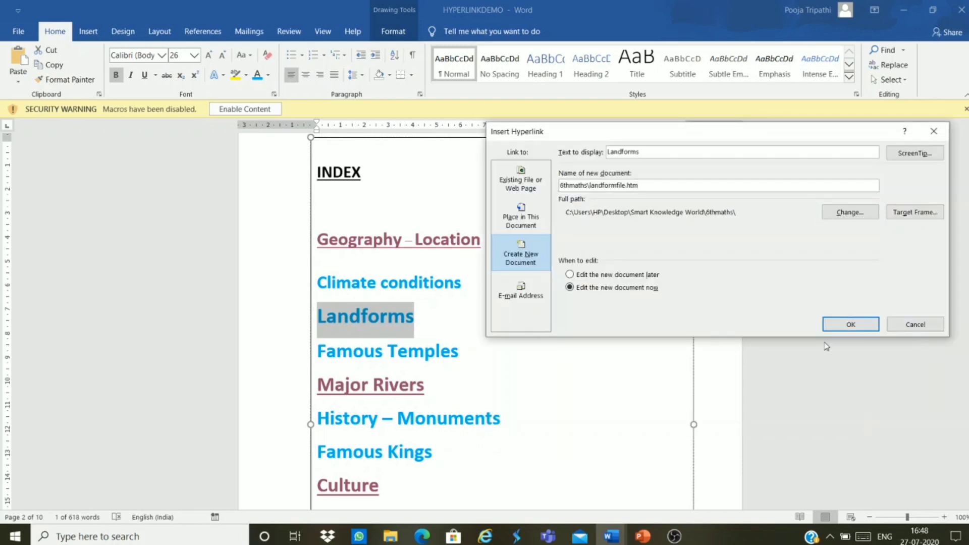
{"action": "left_click", "coordinate": [852, 324]}
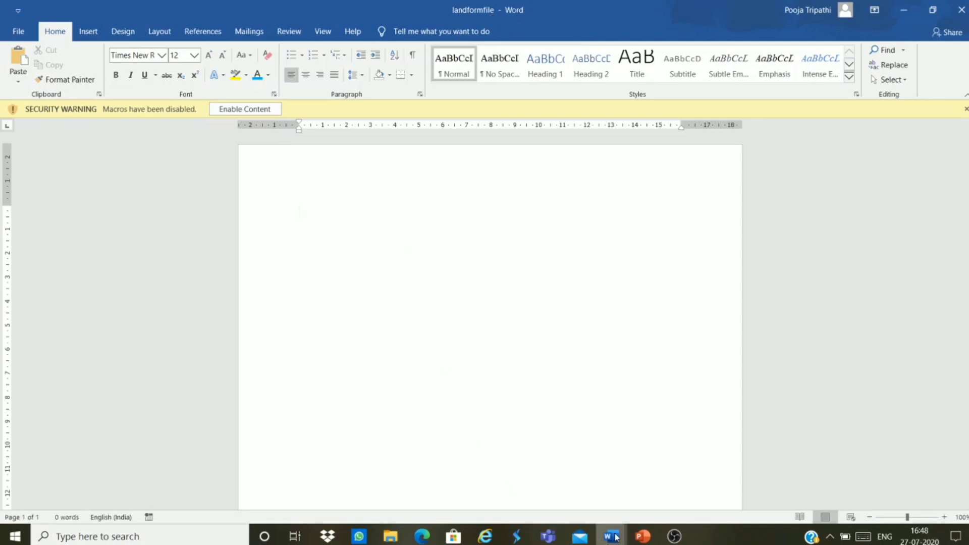
{"action": "mouse_move", "coordinate": [612, 536]}
{"action": "left_click", "coordinate": [489, 497]}
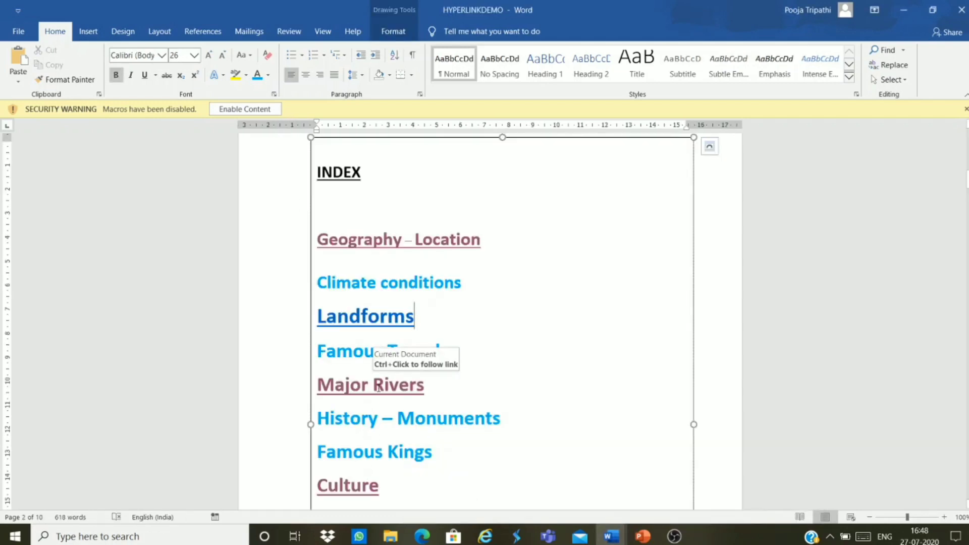
{"action": "mouse_move", "coordinate": [381, 318]}
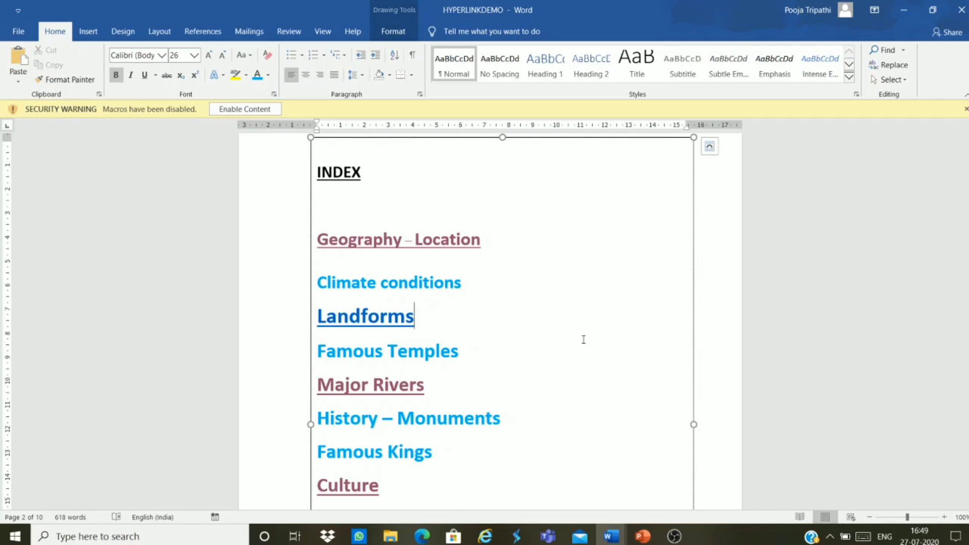
{"action": "scroll", "coordinate": [583, 339], "scroll_direction": "down", "scroll_amount": 3}
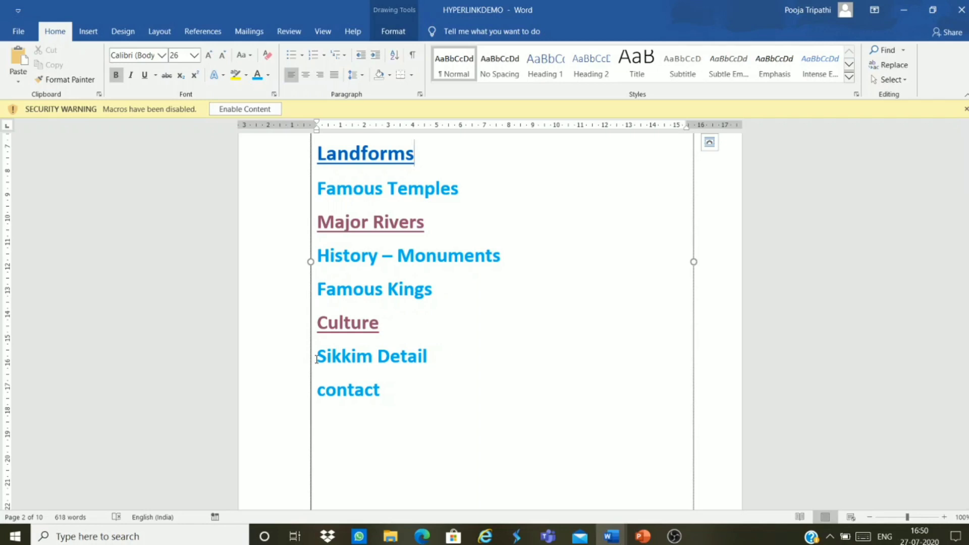
Step: Select the Sikkim Detail entry and bring up the History of Sikkim page in Internet Explorer
{"action": "left_click_drag", "start_coordinate": [317, 359], "coordinate": [435, 361]}
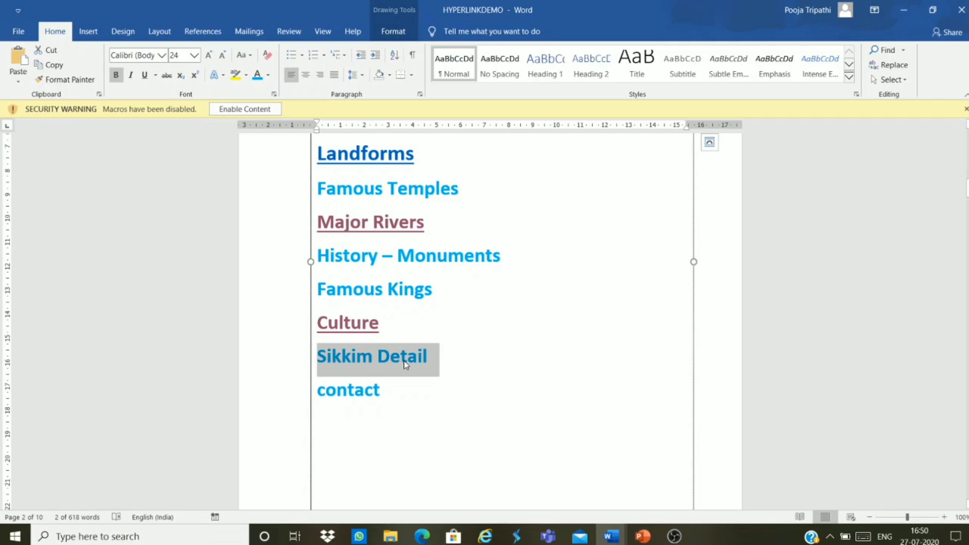
{"action": "left_click", "coordinate": [480, 539]}
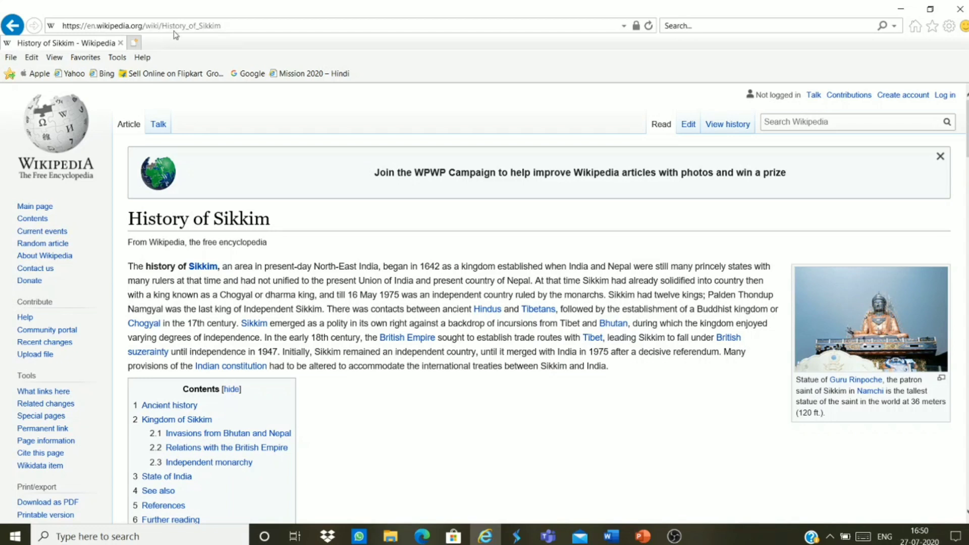
Step: Select the History of Sikkim web address, then go back to the HYPERLINKDEMO document in Word
{"action": "left_click", "coordinate": [222, 26]}
{"action": "left_click_drag", "start_coordinate": [222, 26], "coordinate": [61, 25]}
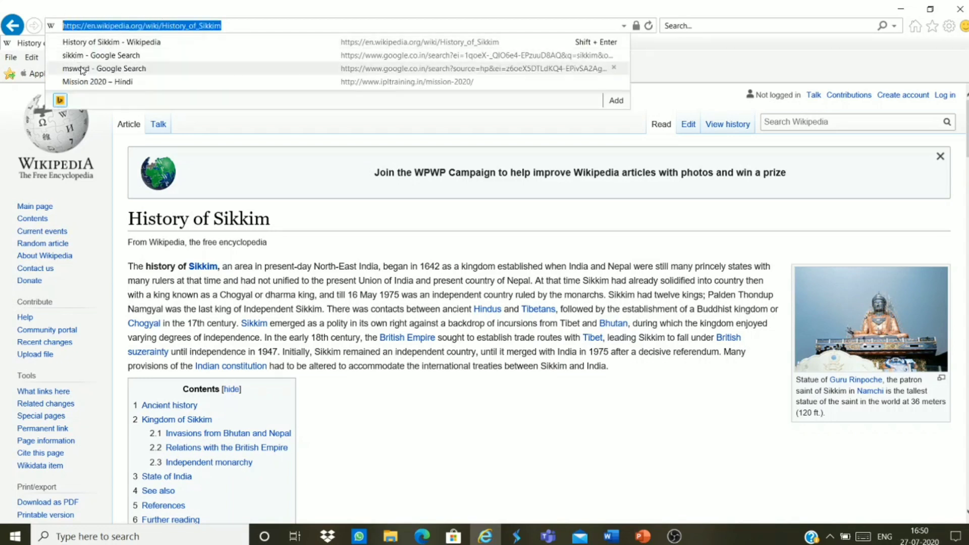
{"action": "left_click", "coordinate": [324, 24]}
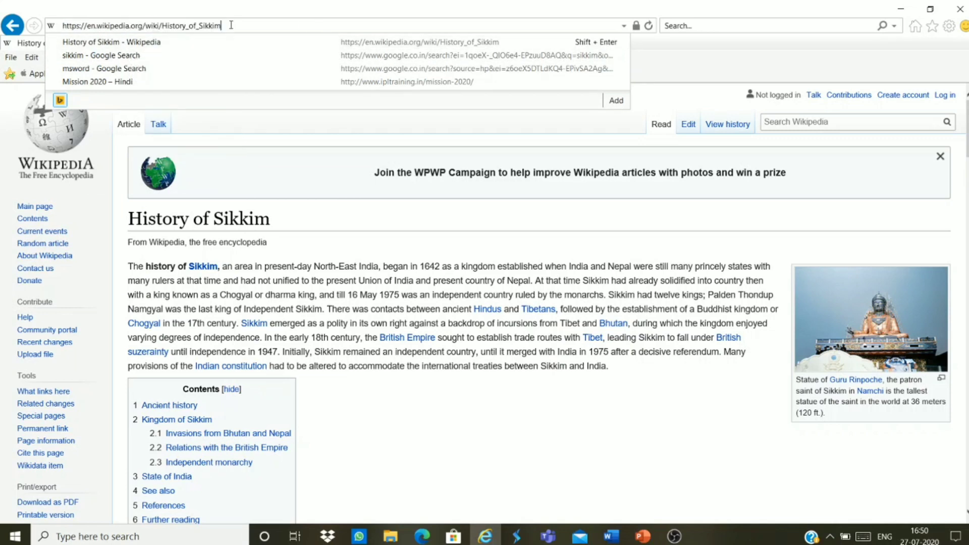
{"action": "left_click_drag", "start_coordinate": [230, 25], "coordinate": [73, 28]}
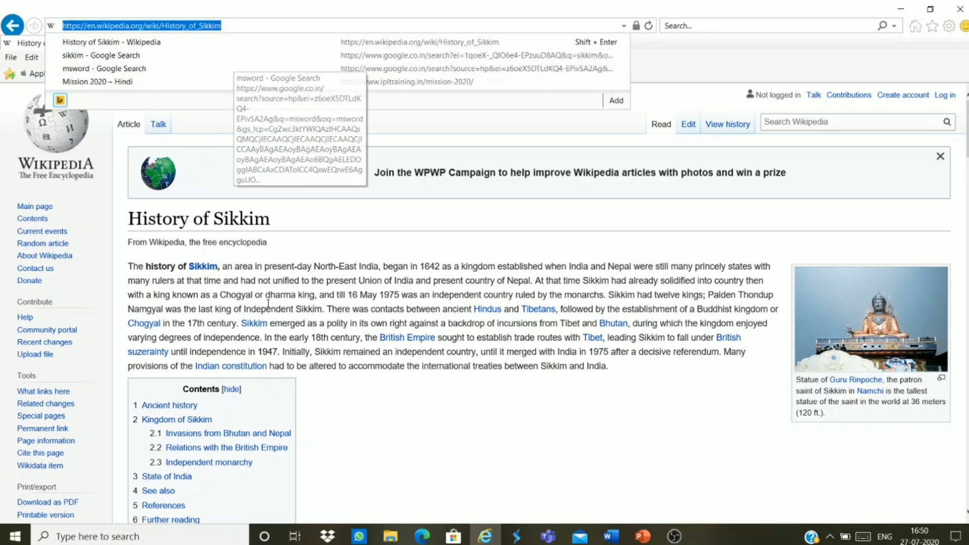
{"action": "left_click", "coordinate": [611, 536]}
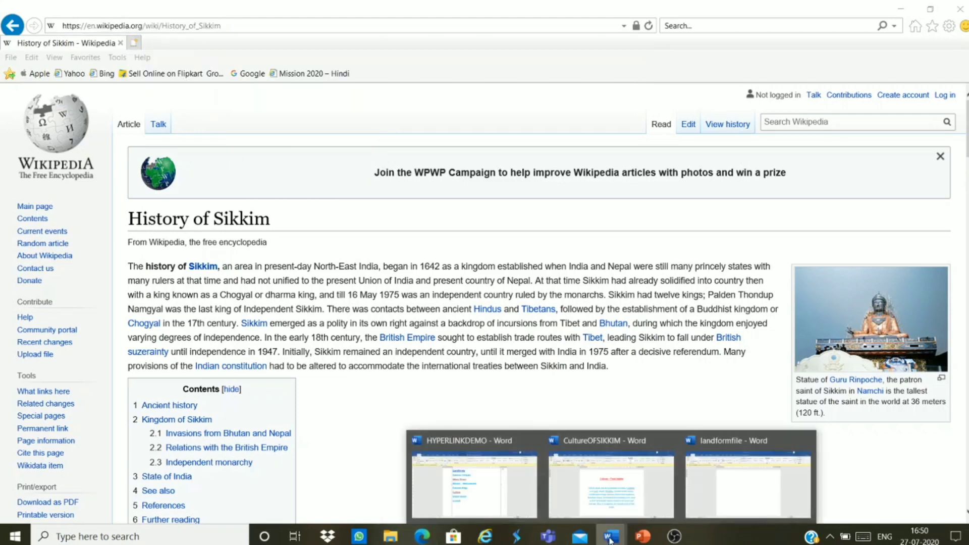
{"action": "left_click", "coordinate": [475, 485]}
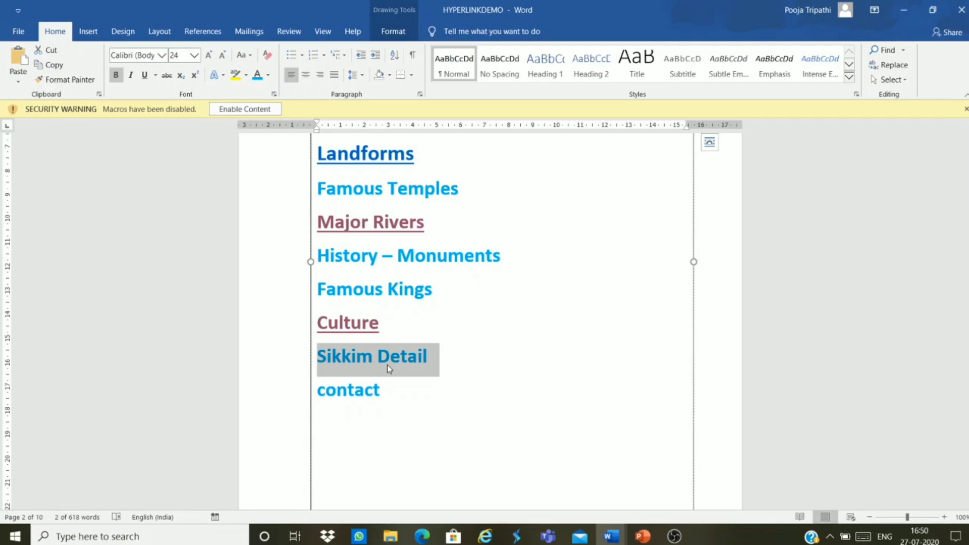
Step: Hyperlink Sikkim Detail to the pasted History of Sikkim web address
{"action": "key", "text": "ctrl+k"}
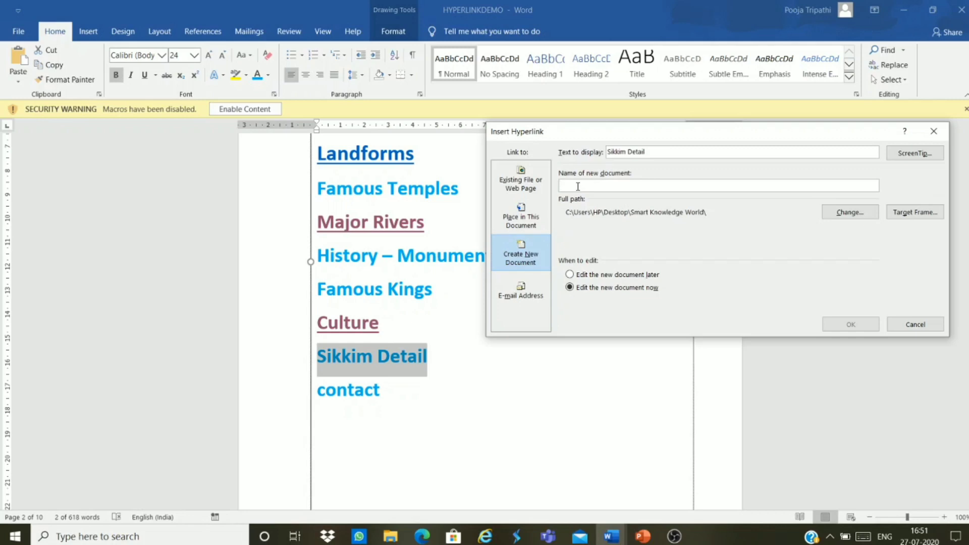
{"action": "left_click", "coordinate": [635, 183]}
{"action": "left_click", "coordinate": [527, 182]}
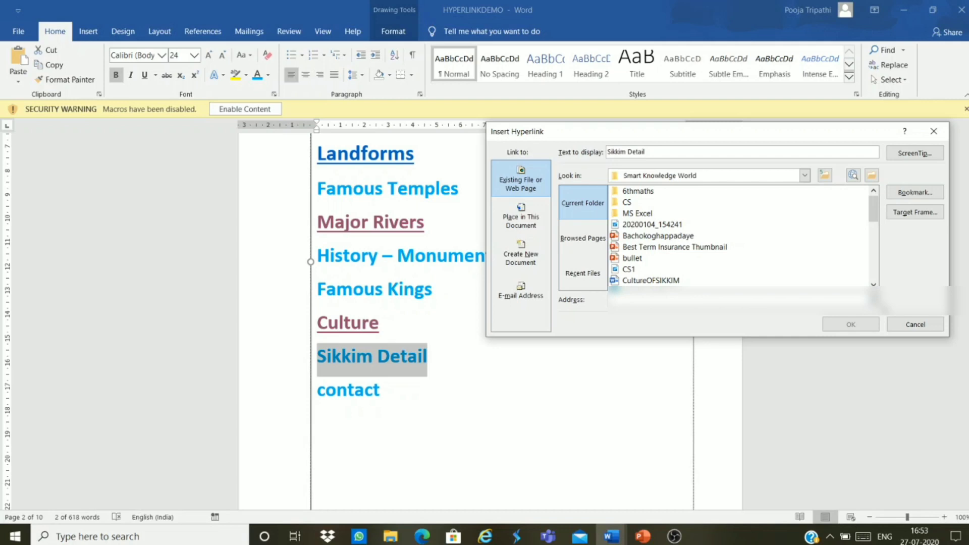
{"action": "key", "text": "ctrl+v"}
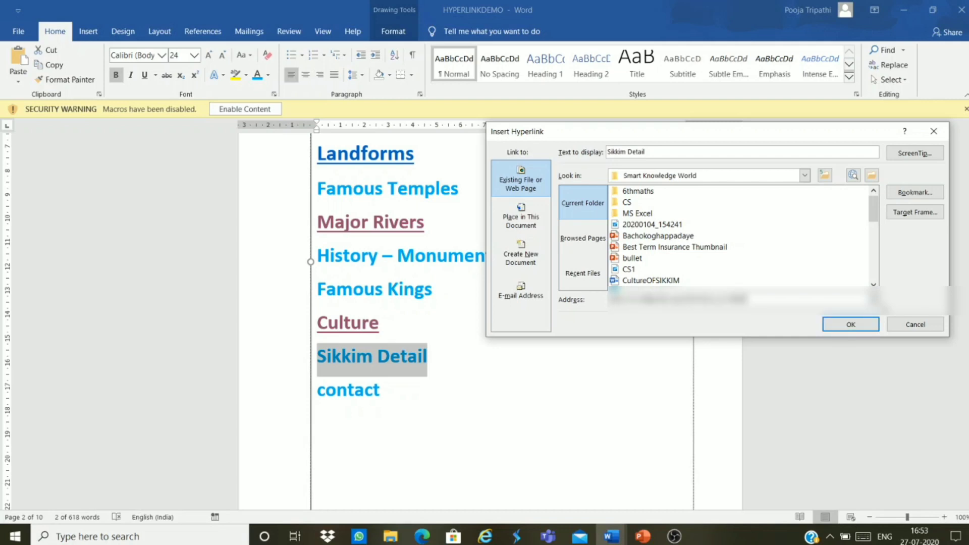
{"action": "left_click", "coordinate": [867, 326]}
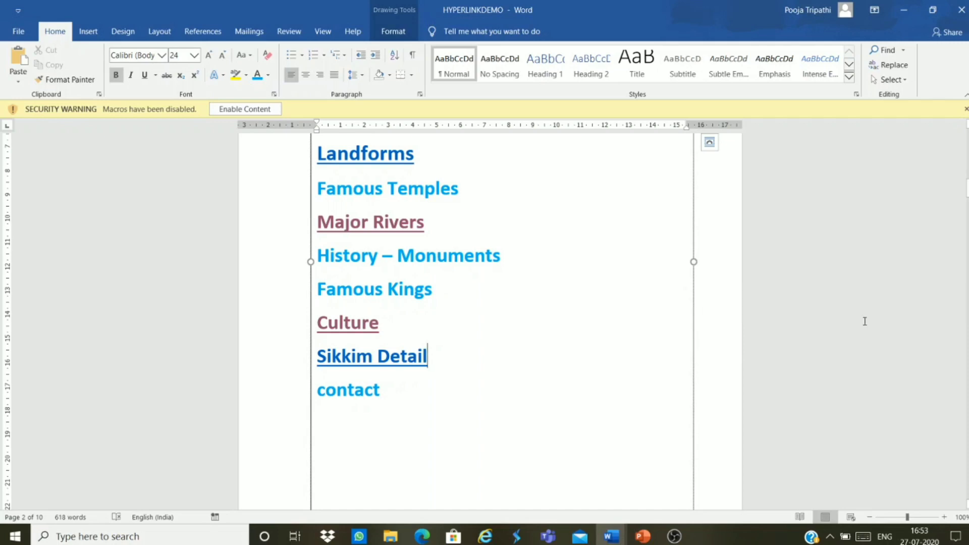
Step: Test the Sikkim Detail link in Edge, then close the browser window
{"action": "left_click", "coordinate": [391, 353], "text": "ctrl"}
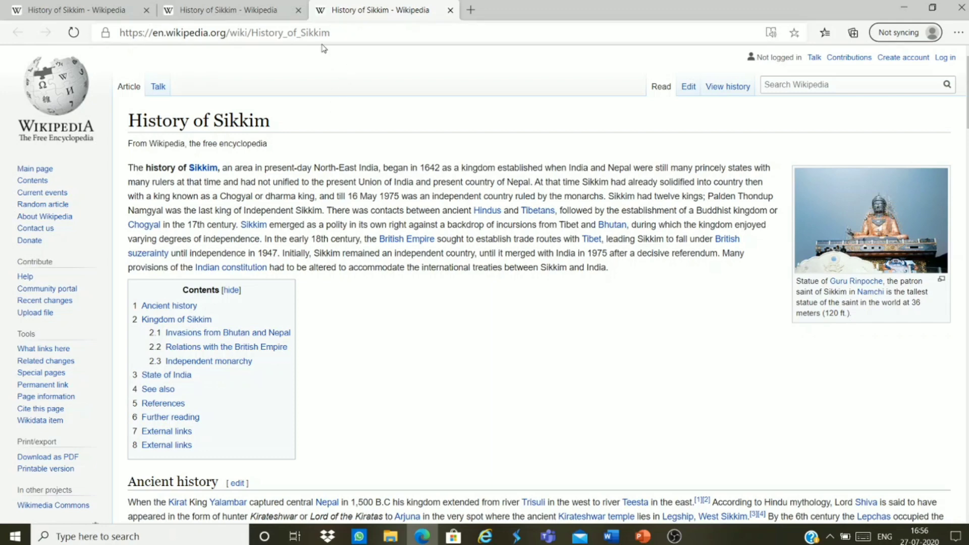
{"action": "key", "text": "ctrl+shift+k"}
{"action": "key", "text": "ctrl+shift+k"}
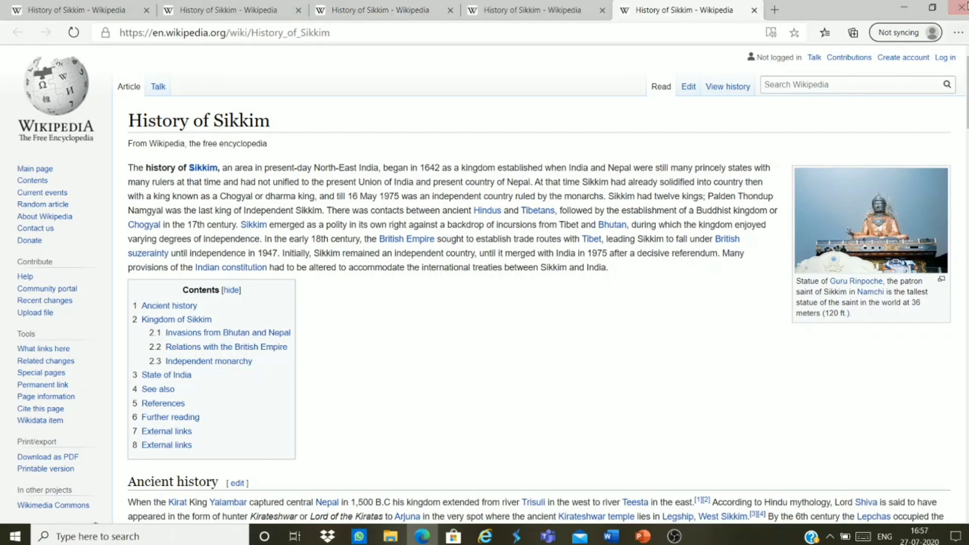
{"action": "left_click", "coordinate": [961, 7]}
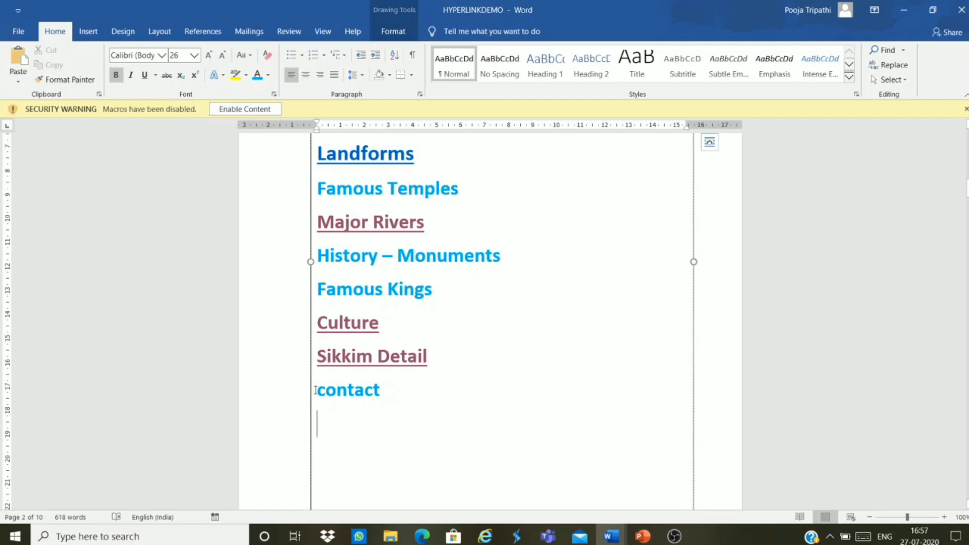
Step: Select the word contact and display the Insert tab commands
{"action": "left_click", "coordinate": [317, 390]}
{"action": "double_click", "coordinate": [366, 396]}
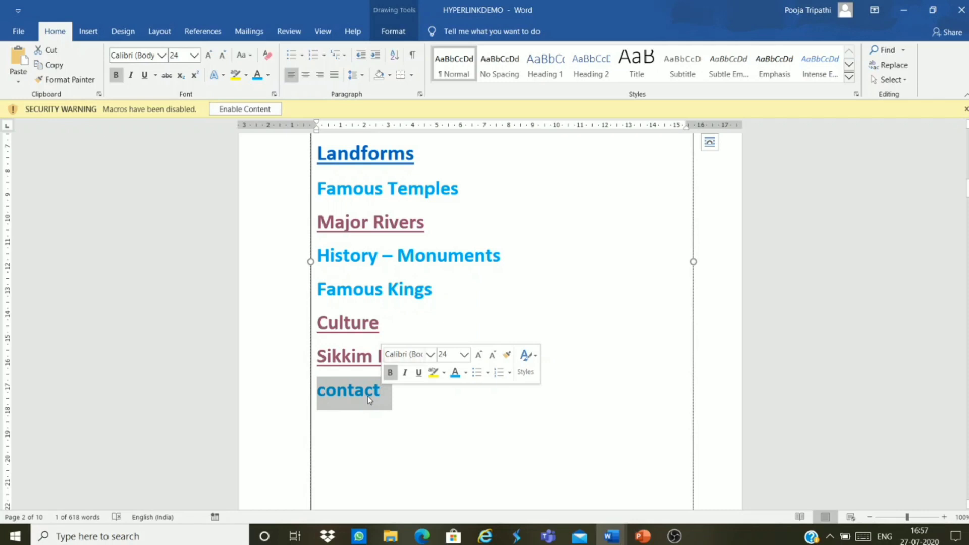
{"action": "left_click", "coordinate": [87, 33]}
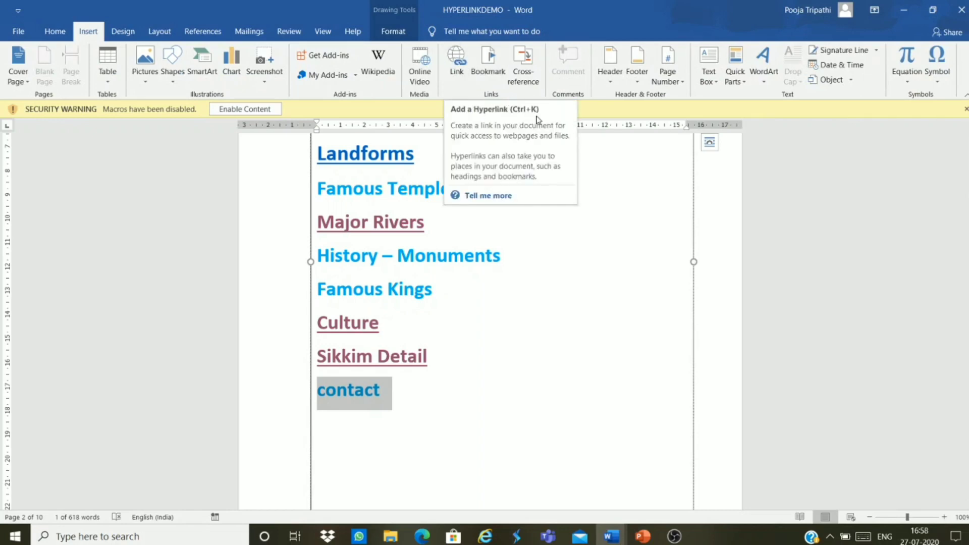
Step: Link the word contact to the author's e-mail address through the right-click Link option
{"action": "right_click", "coordinate": [376, 398]}
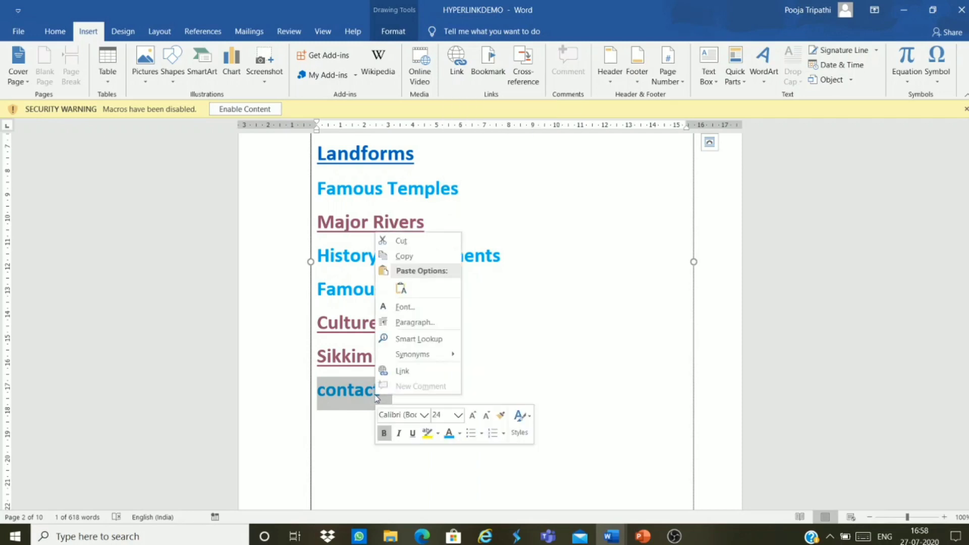
{"action": "left_click", "coordinate": [403, 372]}
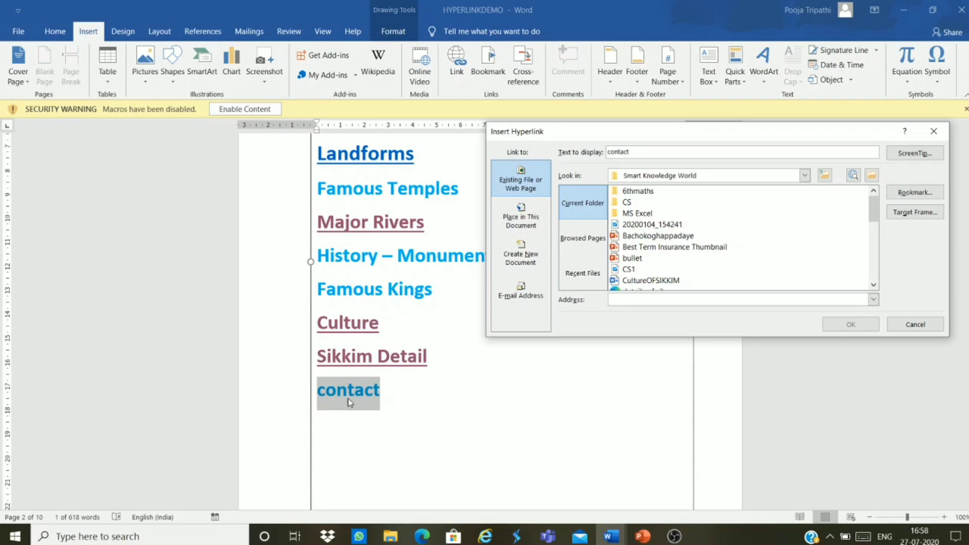
{"action": "left_click", "coordinate": [522, 296]}
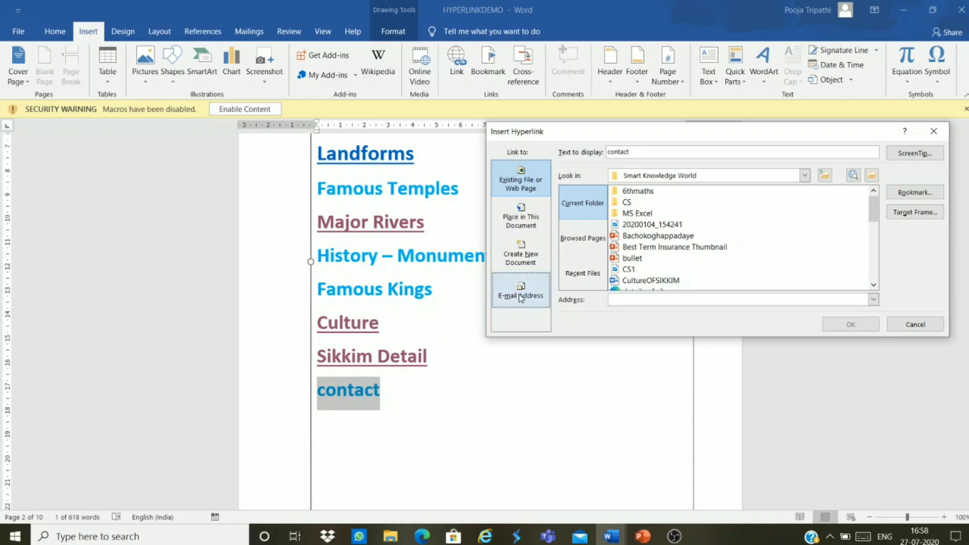
{"action": "left_click", "coordinate": [523, 297]}
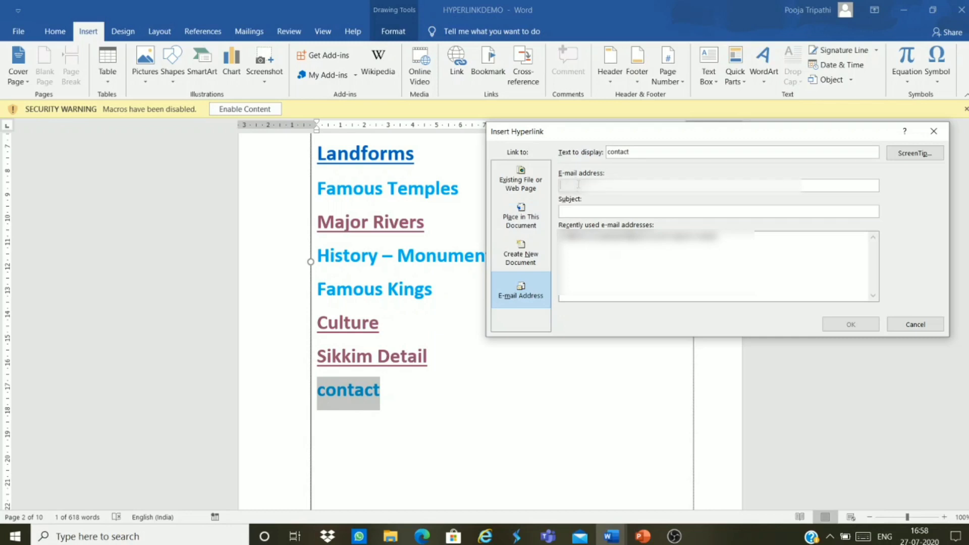
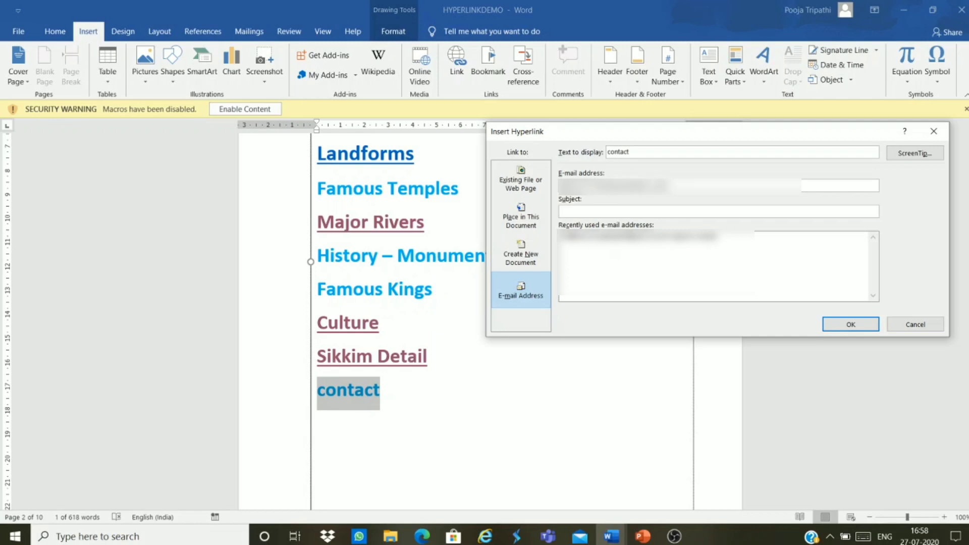
{"action": "left_click", "coordinate": [833, 325]}
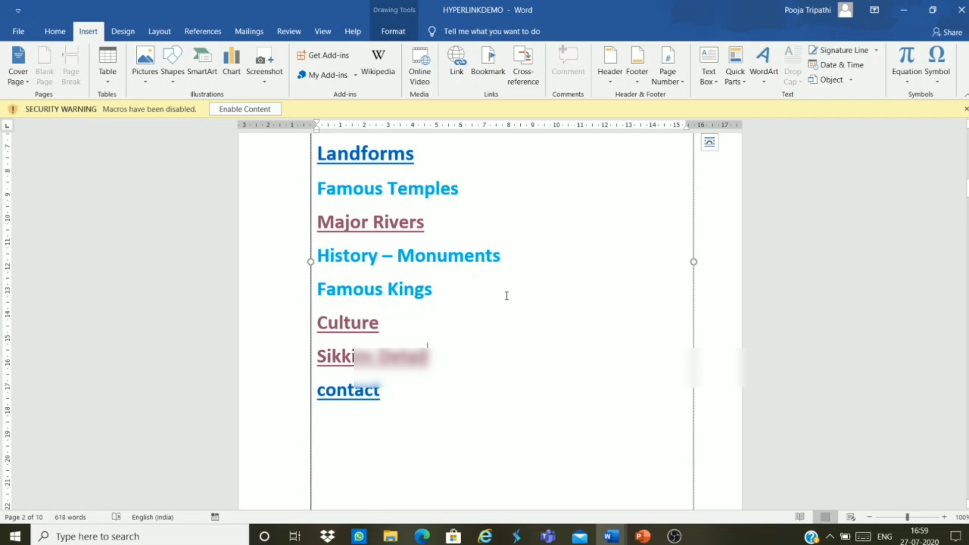
Step: Reopen the Insert Hyperlink dialog with the Link button on the Insert tab
{"action": "left_click", "coordinate": [456, 72]}
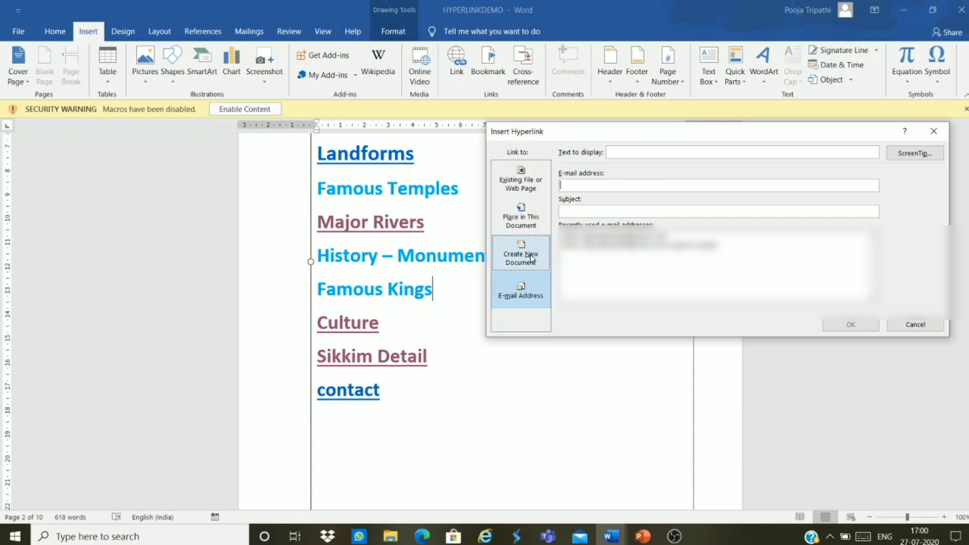
Step: Reselect the E-mail Address link type, then cancel the dialog without adding a link
{"action": "left_click", "coordinate": [540, 305]}
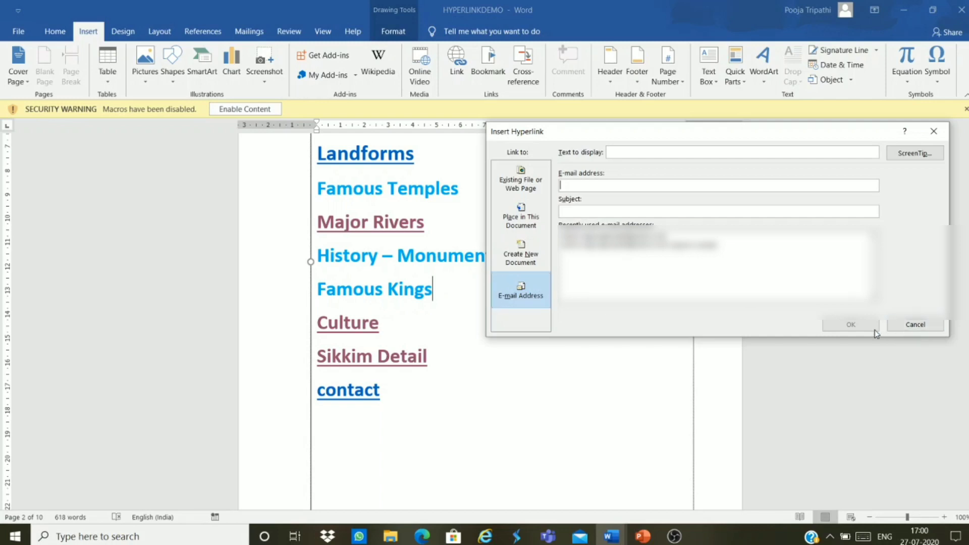
{"action": "left_click", "coordinate": [899, 332]}
{"action": "left_click", "coordinate": [616, 320]}
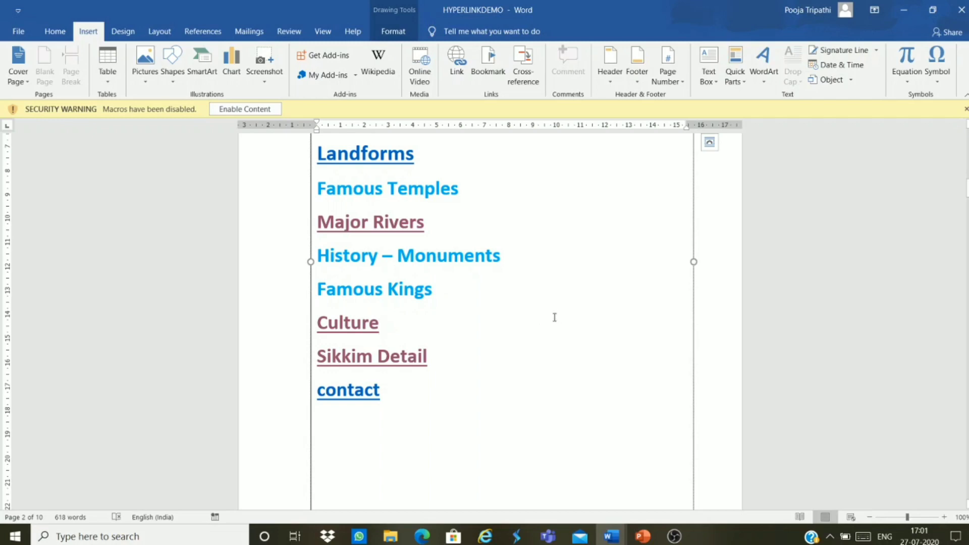
Step: Remove the hyperlink from the Geography – Location index entry
{"action": "left_click", "coordinate": [598, 283]}
{"action": "scroll", "coordinate": [532, 281], "scroll_direction": "up", "scroll_amount": 4}
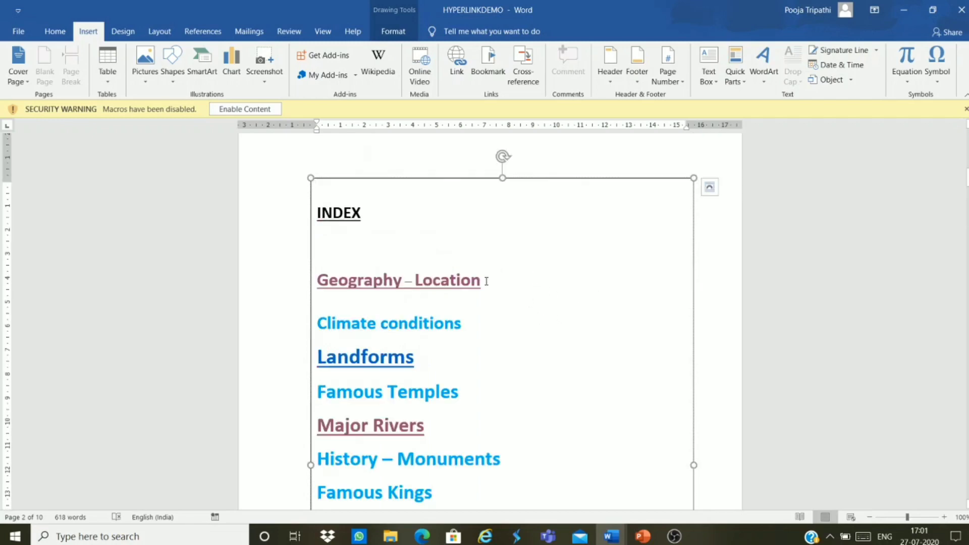
{"action": "left_click_drag", "start_coordinate": [461, 276], "coordinate": [311, 283]}
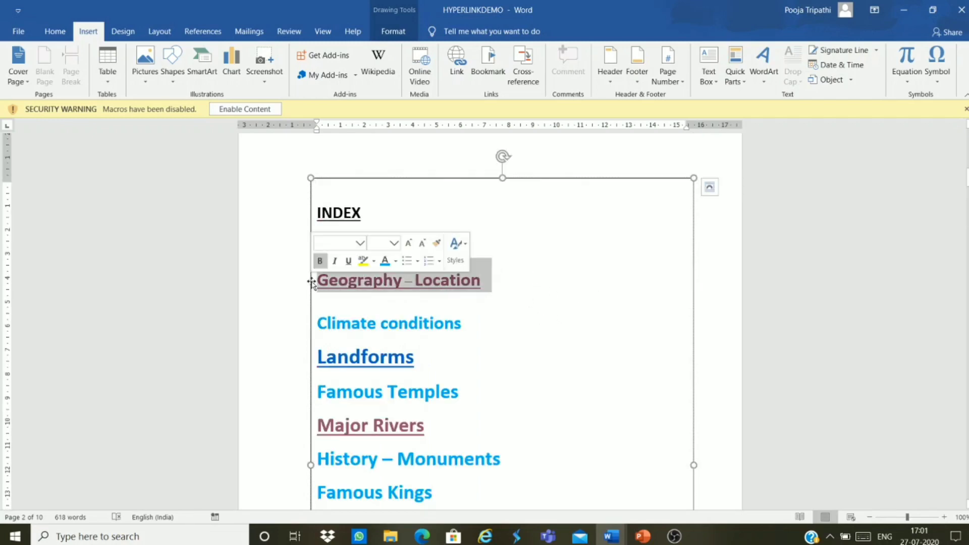
{"action": "right_click", "coordinate": [480, 283]}
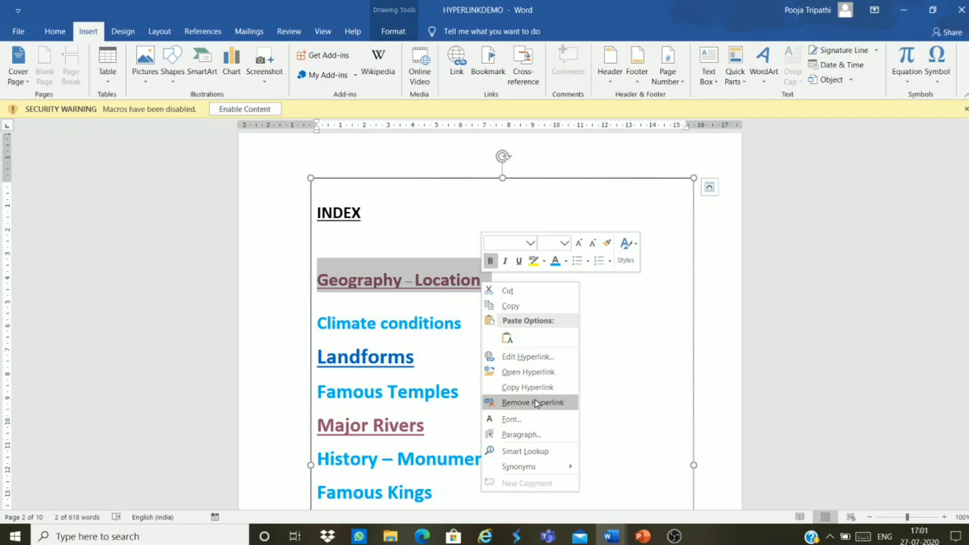
{"action": "left_click", "coordinate": [536, 403]}
Step: Reselect Geography – Location and deselect it to confirm it is no longer linked
{"action": "left_click", "coordinate": [534, 364]}
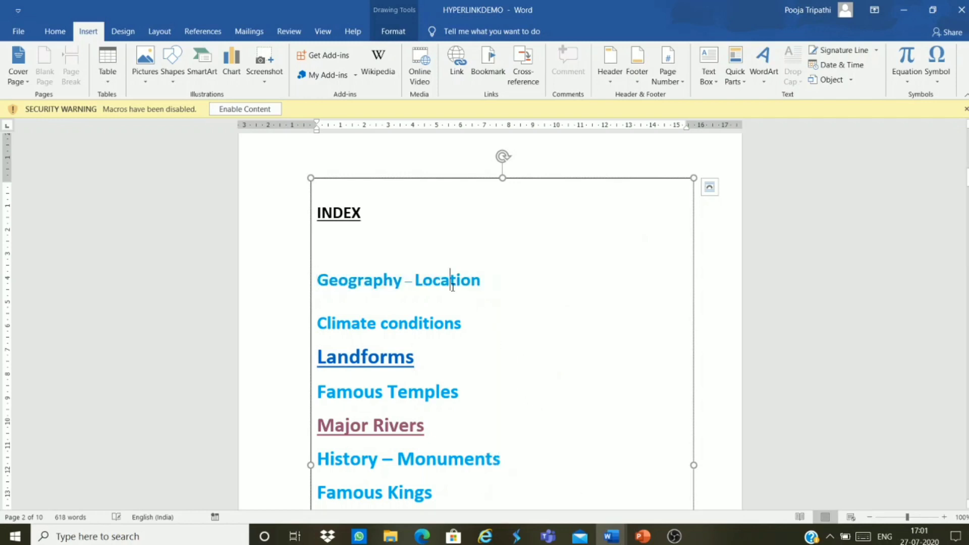
{"action": "double_click", "coordinate": [359, 280]}
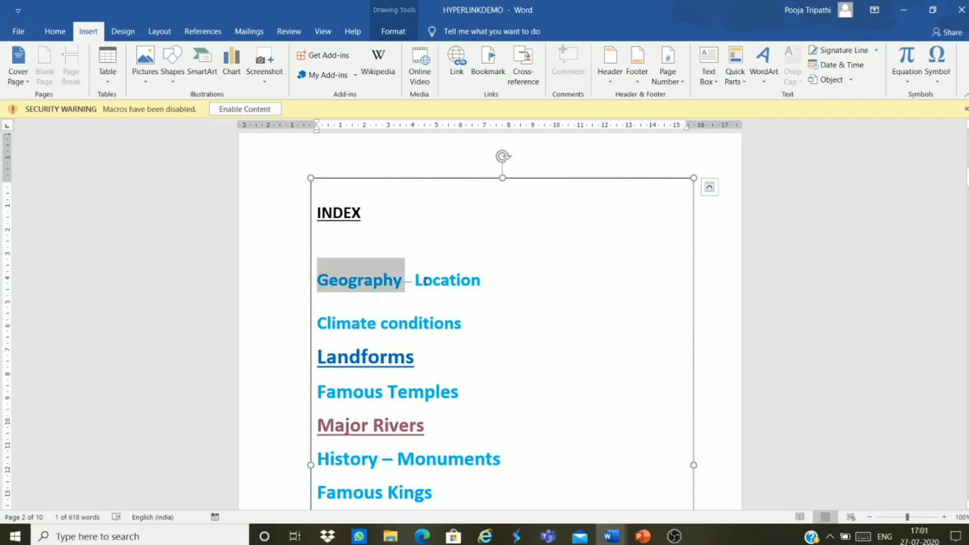
{"action": "double_click", "coordinate": [427, 282], "text": "ctrl"}
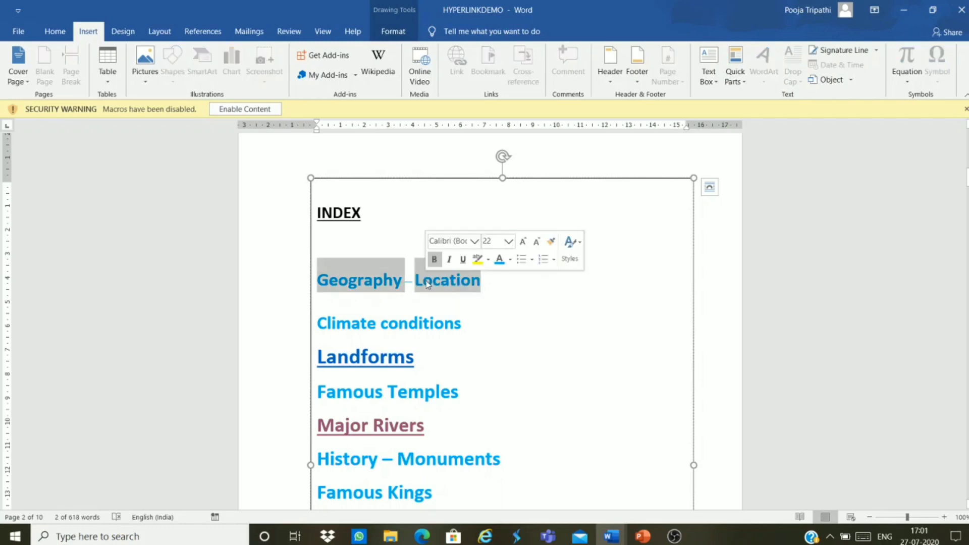
{"action": "left_click", "coordinate": [545, 299]}
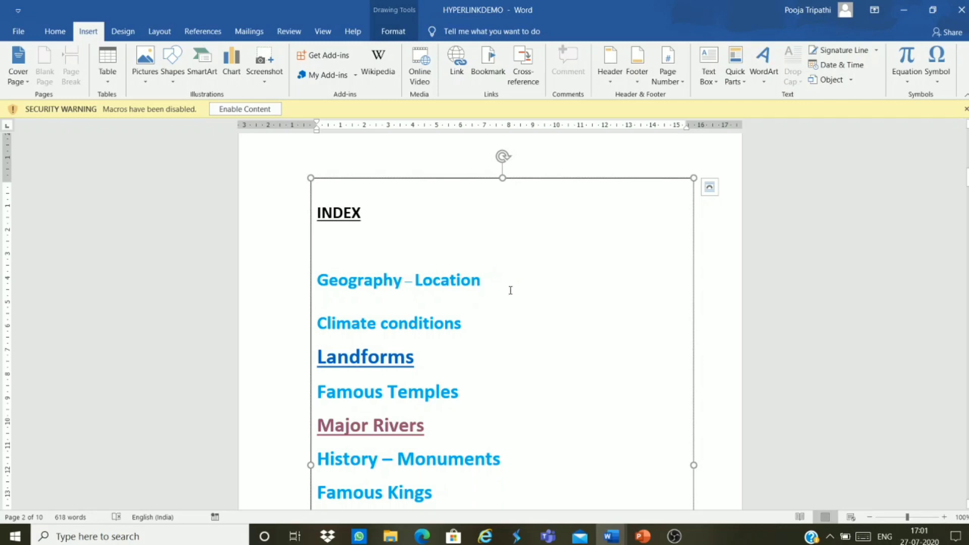